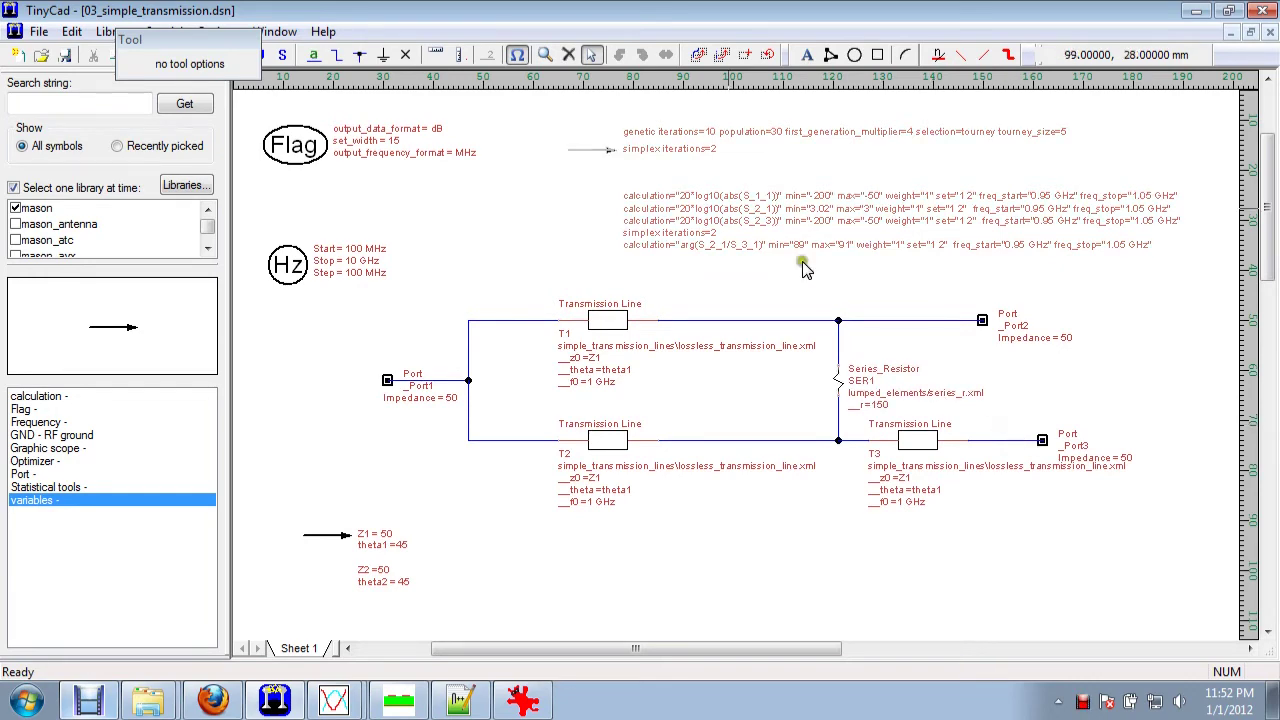
# Open the optimizer's options and examine its genetic and simplex stages and the S-parameter goals that follow them
pyautogui.doubleClick(586, 150)
pyautogui.moveTo(562, 58); pyautogui.dragTo(709, 74)
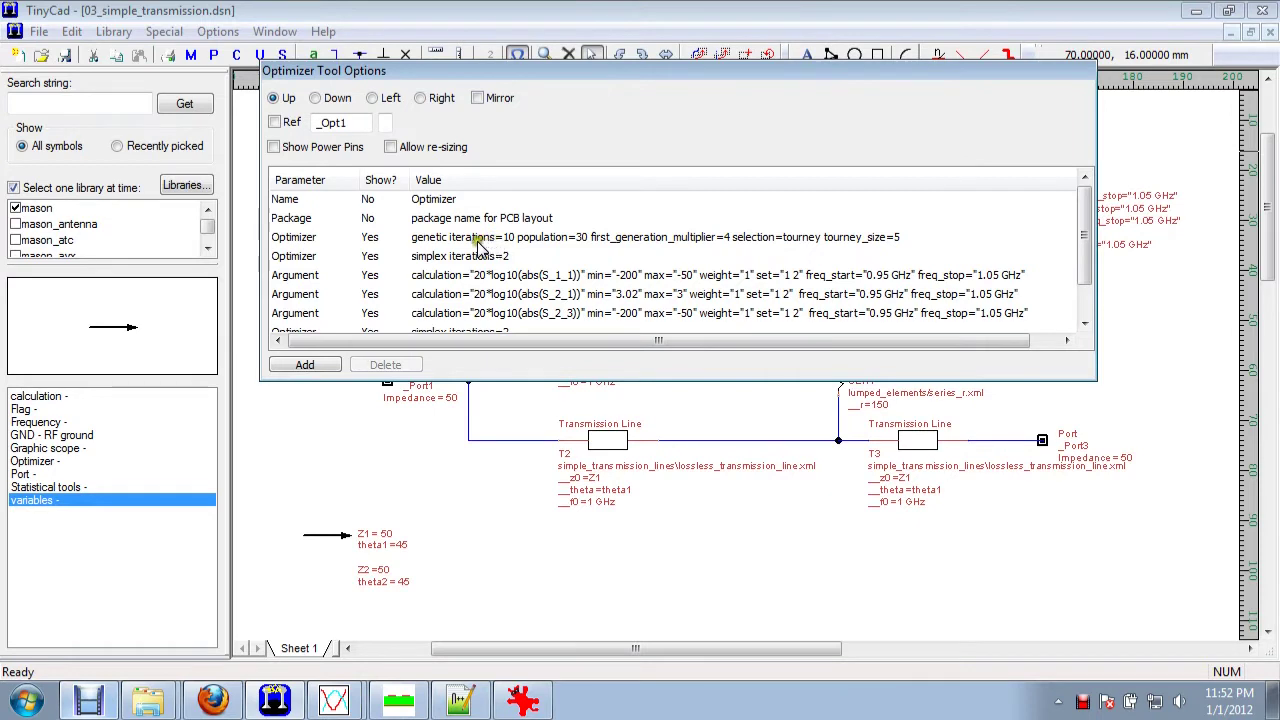
pyautogui.moveTo(1087, 230); pyautogui.dragTo(1090, 262)
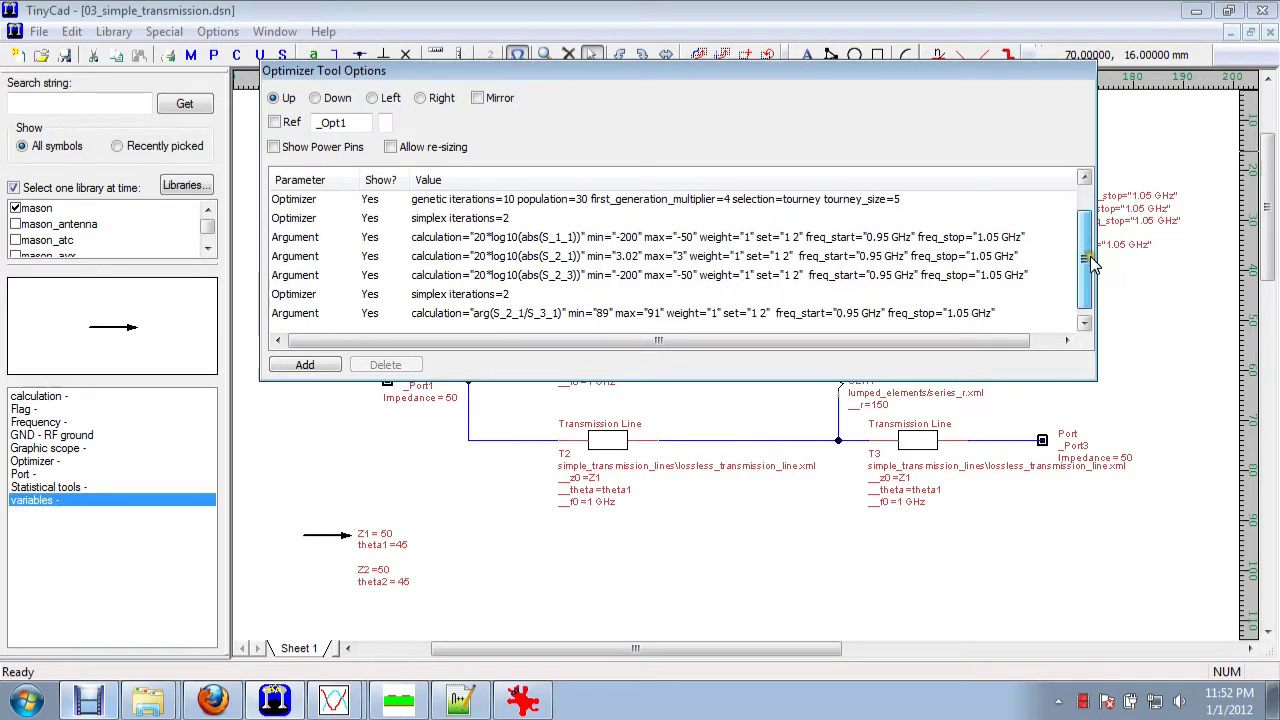
pyautogui.click(458, 200)
pyautogui.click(475, 220)
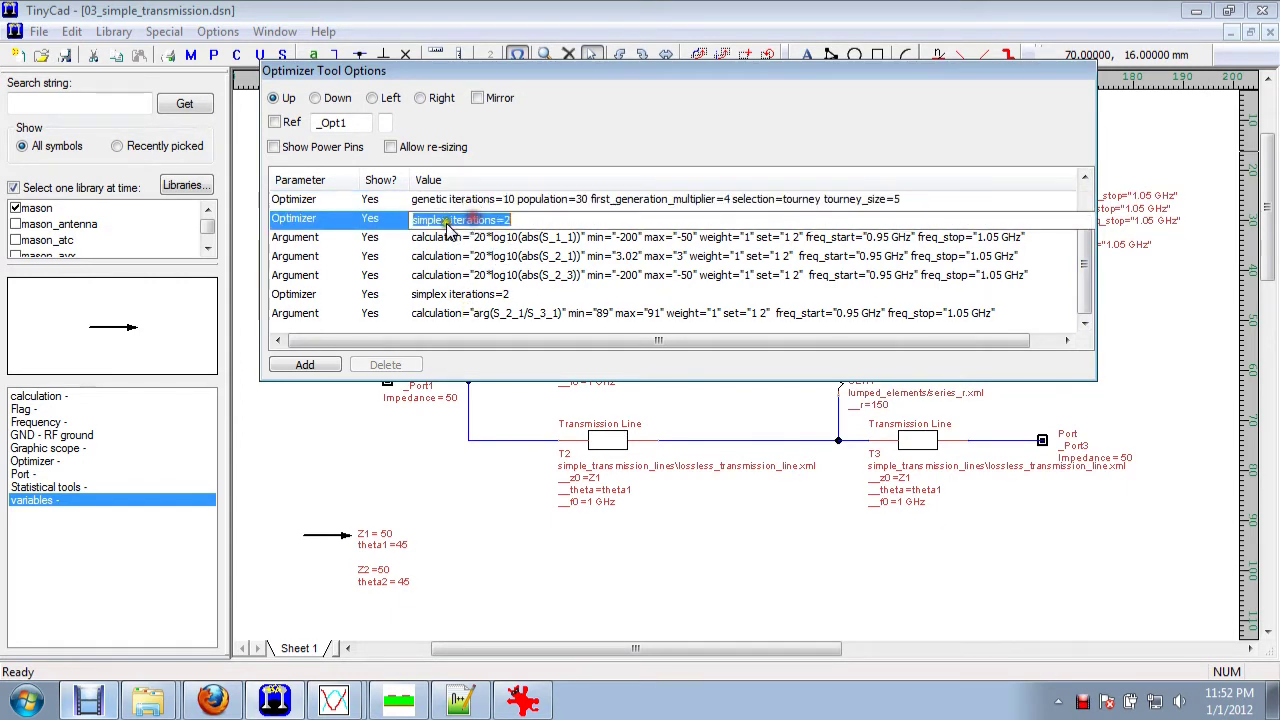
pyautogui.click(468, 295)
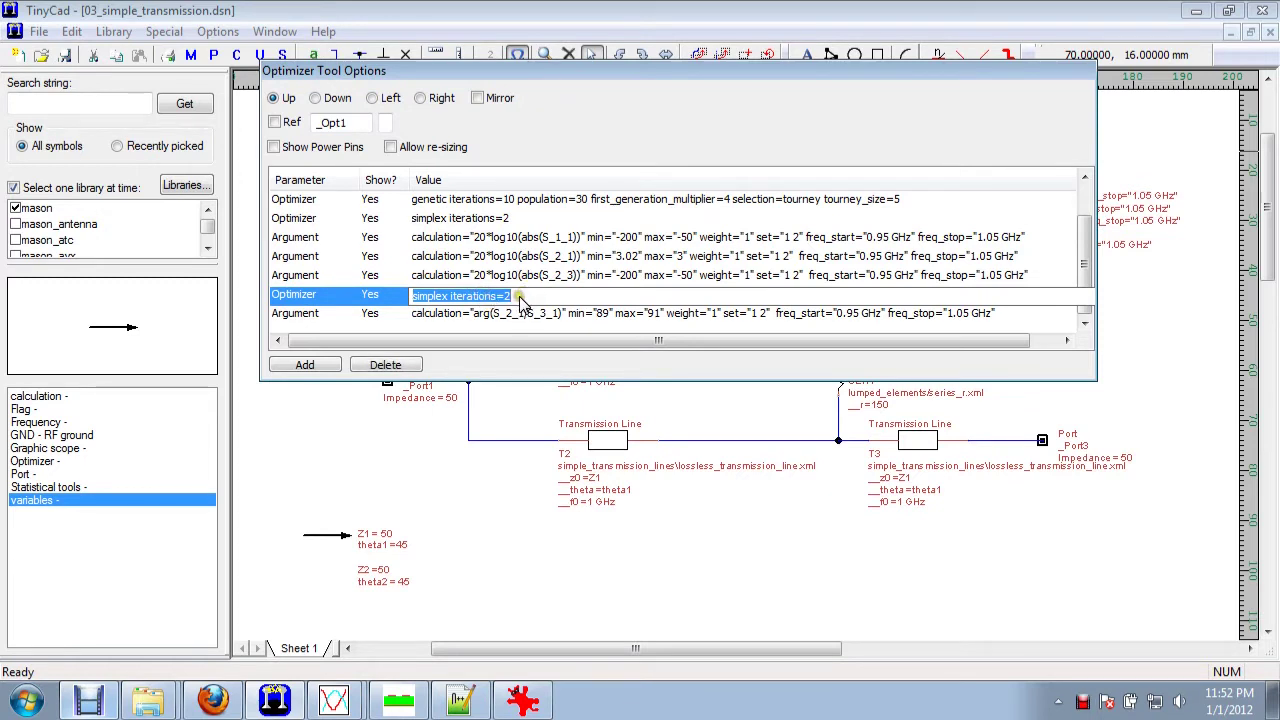
pyautogui.click(463, 240)
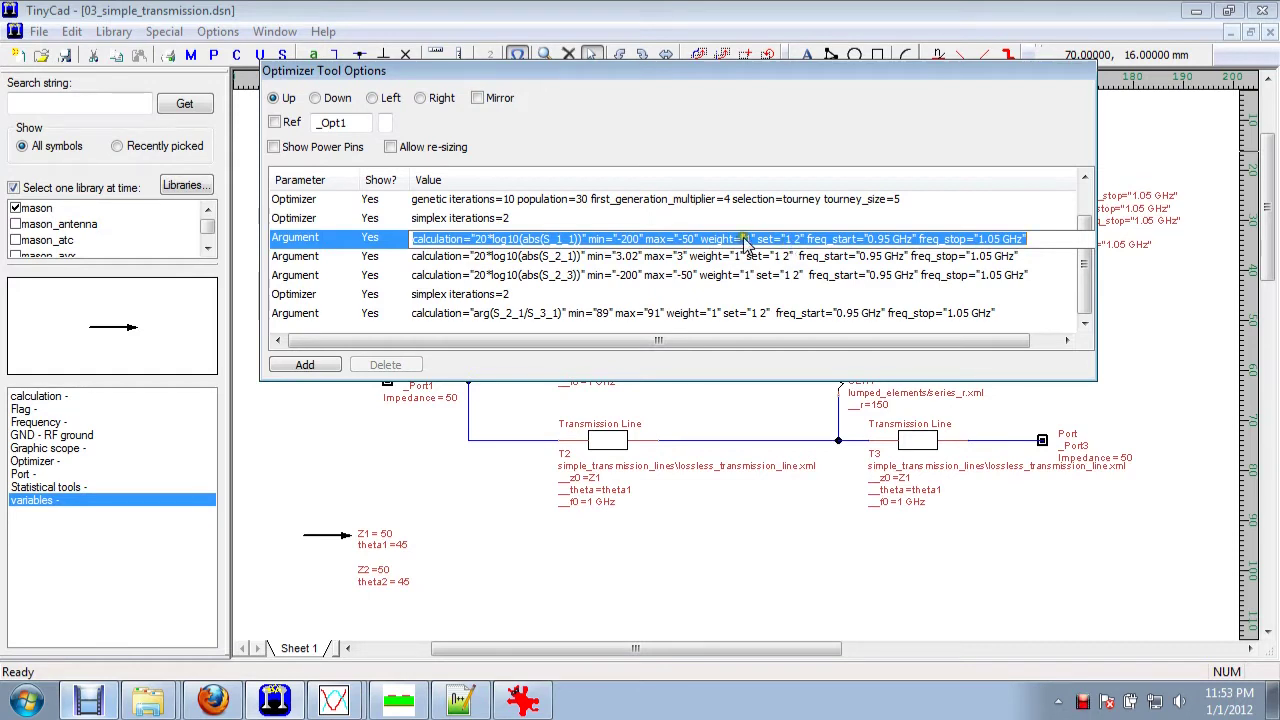
pyautogui.click(500, 199)
pyautogui.click(502, 219)
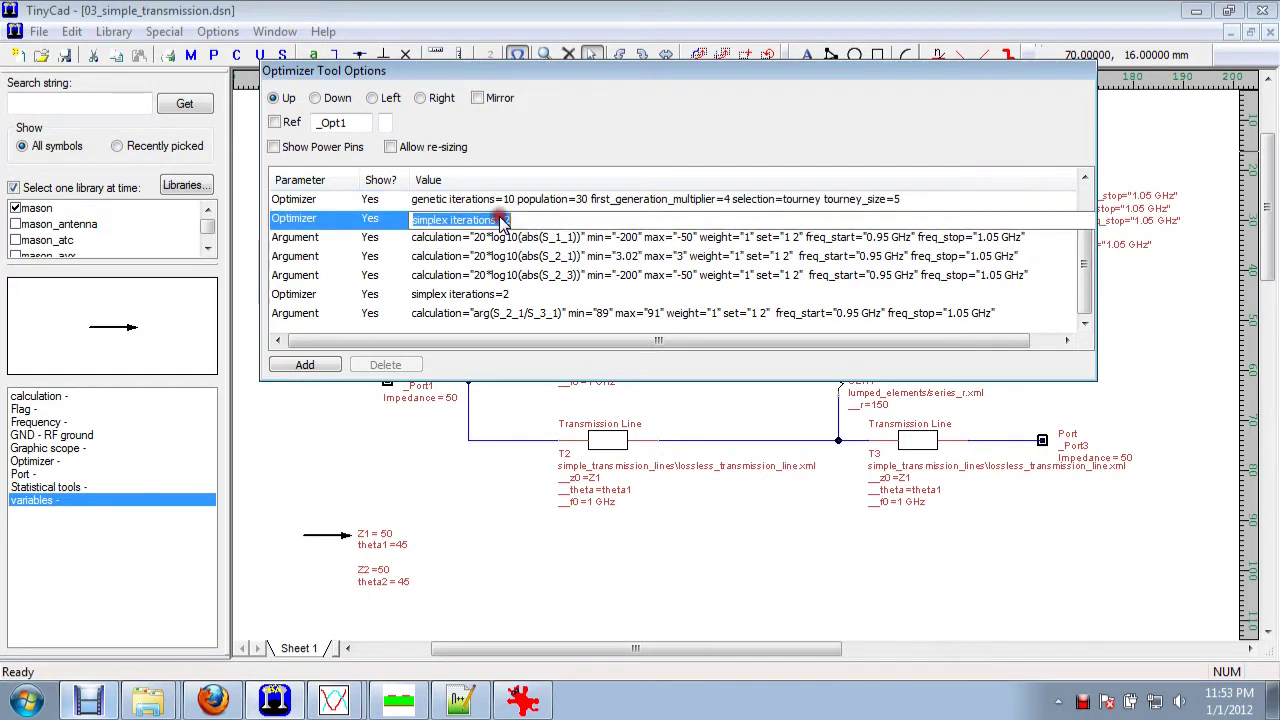
pyautogui.click(505, 294)
pyautogui.click(716, 240)
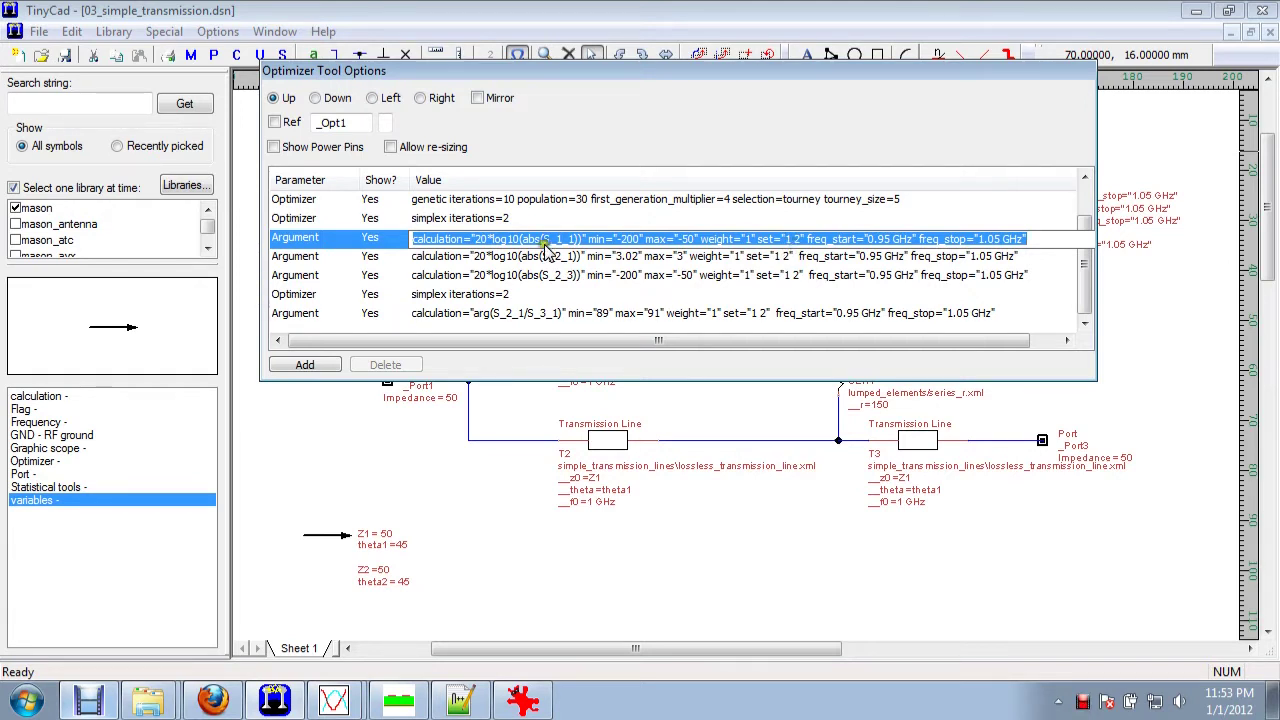
pyautogui.click(568, 258)
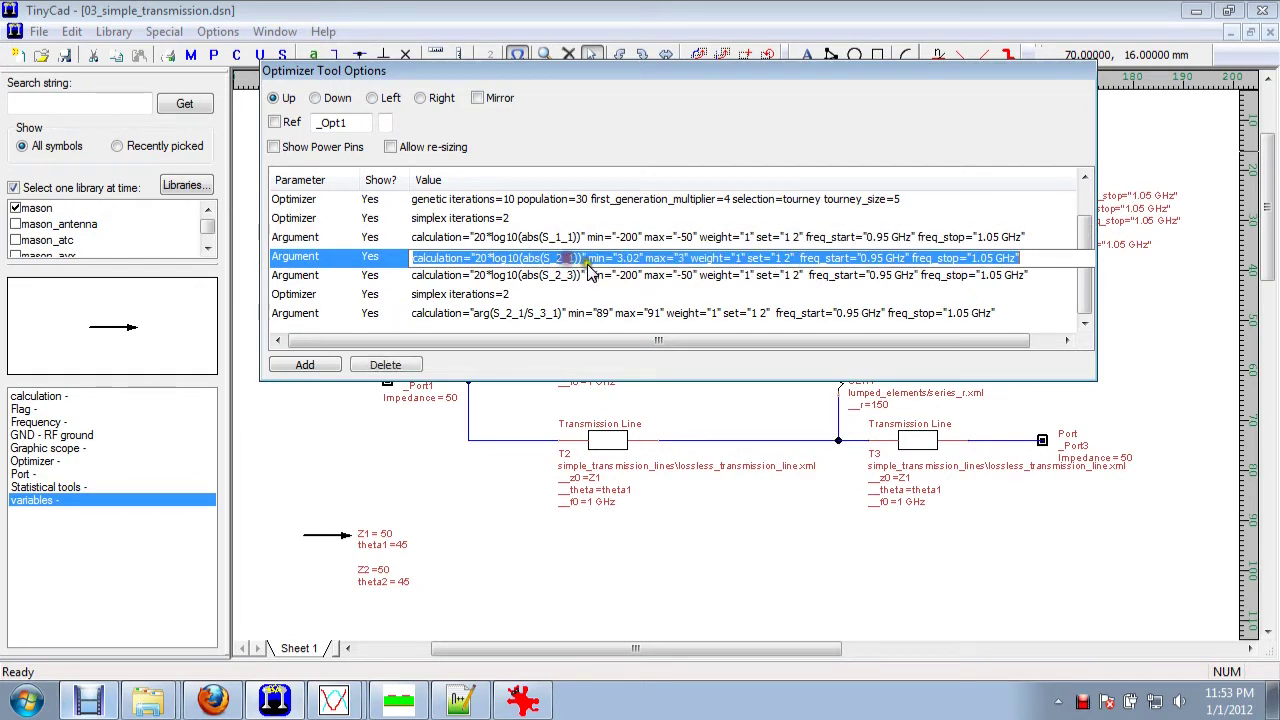
pyautogui.click(580, 277)
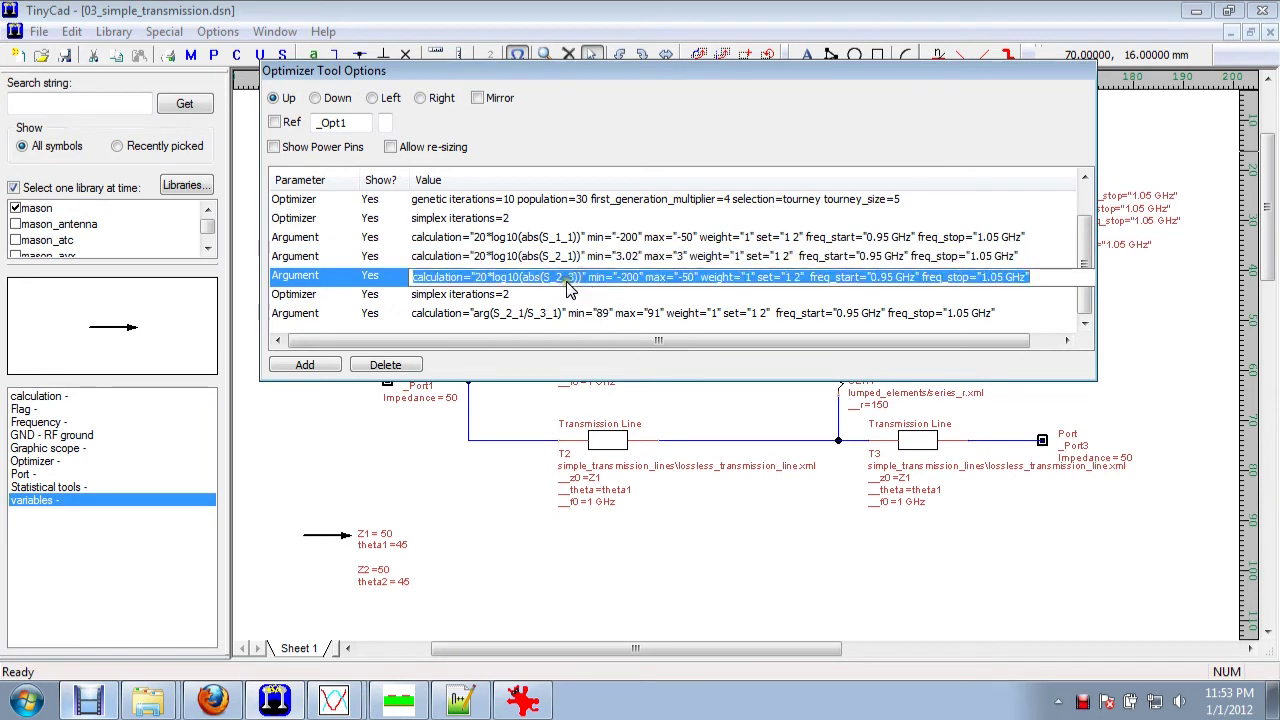
# Assign the phase-difference goal arg(S_2_1/S_3_1) in the optimizer to variable set "3"
pyautogui.click(530, 316)
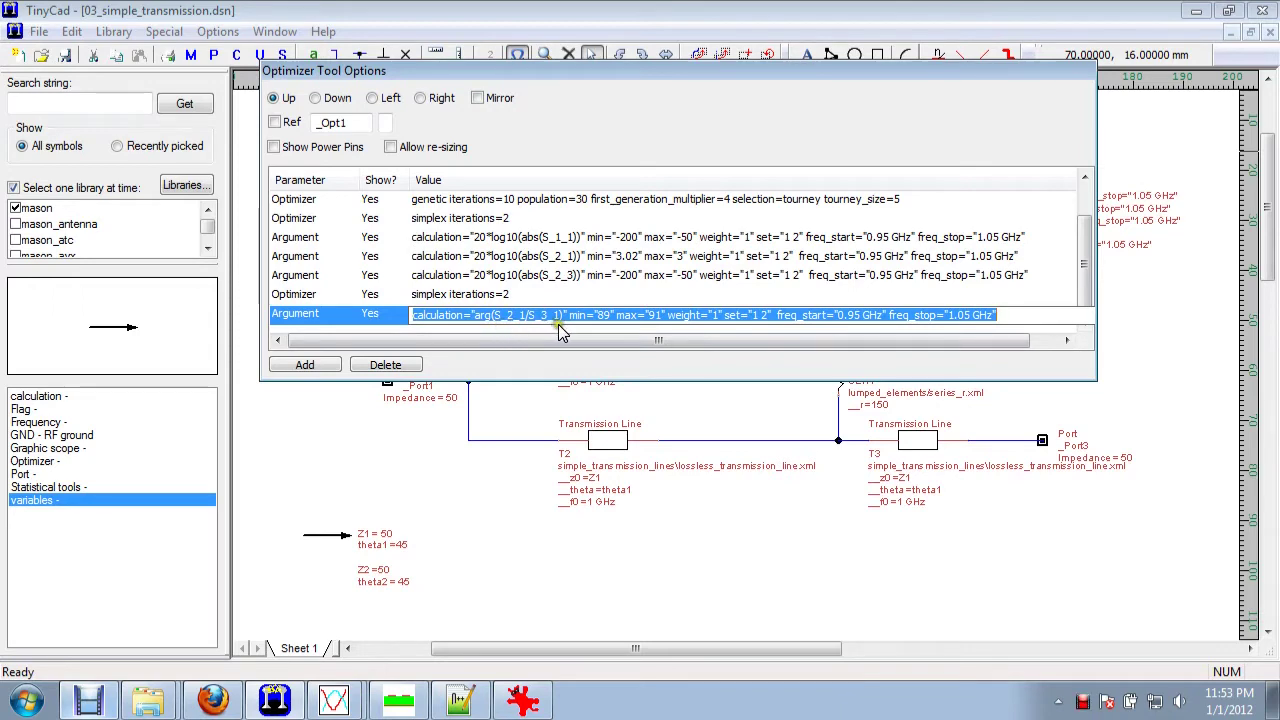
pyautogui.moveTo(732, 65); pyautogui.dragTo(481, 17)
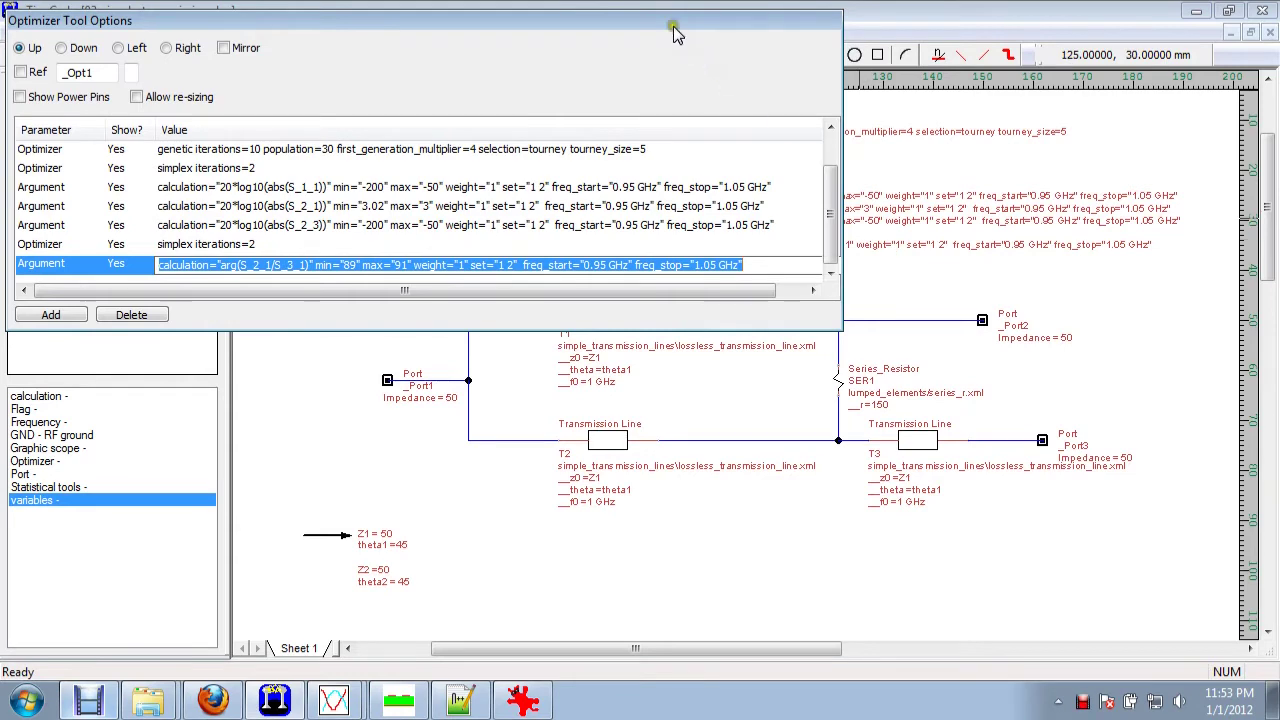
pyautogui.moveTo(673, 27); pyautogui.dragTo(925, 80)
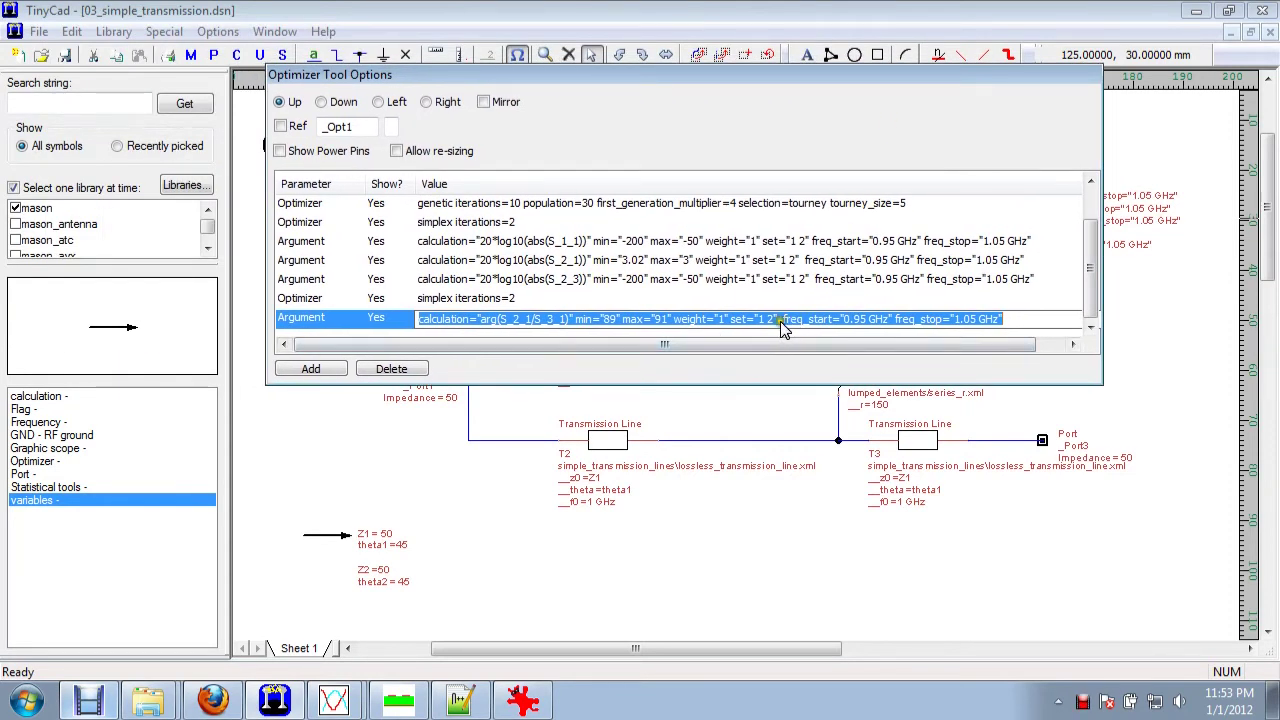
pyautogui.press('Left')
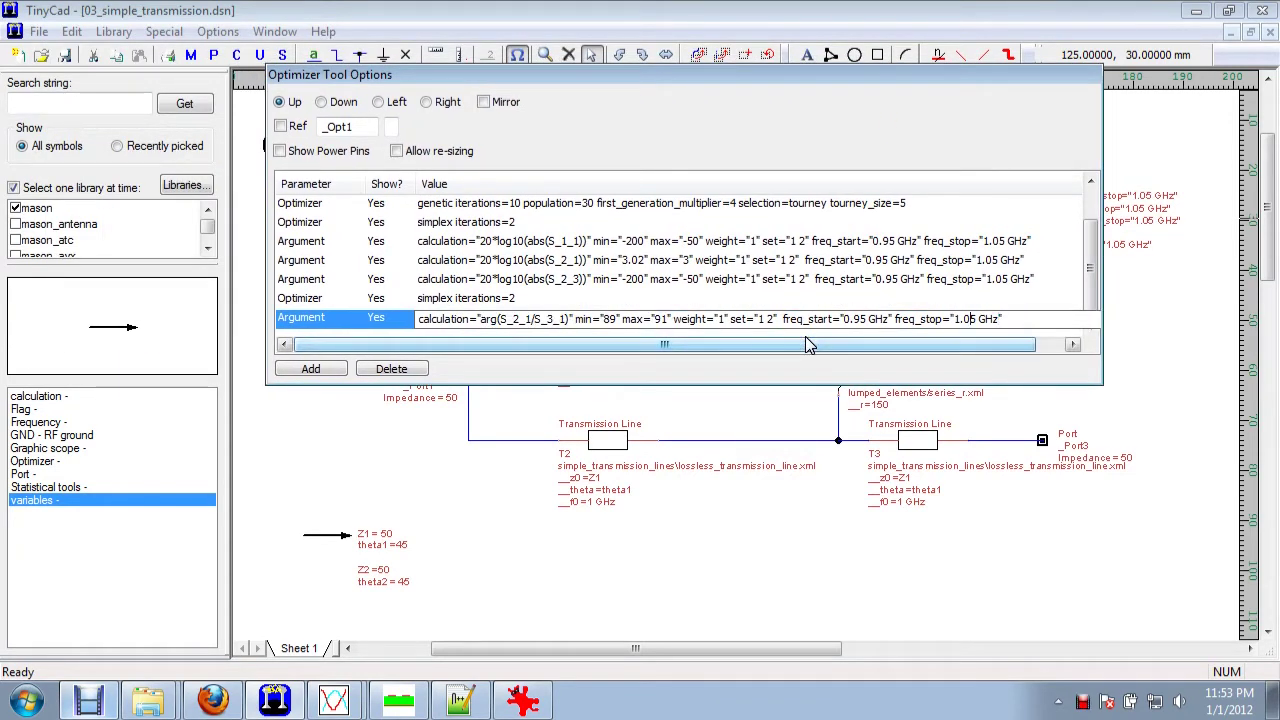
pyautogui.press('Left')
pyautogui.press('Left')
pyautogui.press('Left')
pyautogui.press('Left')
pyautogui.press('Left')
pyautogui.press('Left')
pyautogui.press('Left')
pyautogui.press('Left')
pyautogui.press('Left')
pyautogui.press('Left')
pyautogui.press('Left')
pyautogui.press('Left')
pyautogui.press('Left')
pyautogui.press('Left')
pyautogui.press('BackSpace')
pyautogui.press('BackSpace')
pyautogui.press('BackSpace')
pyautogui.write('3')
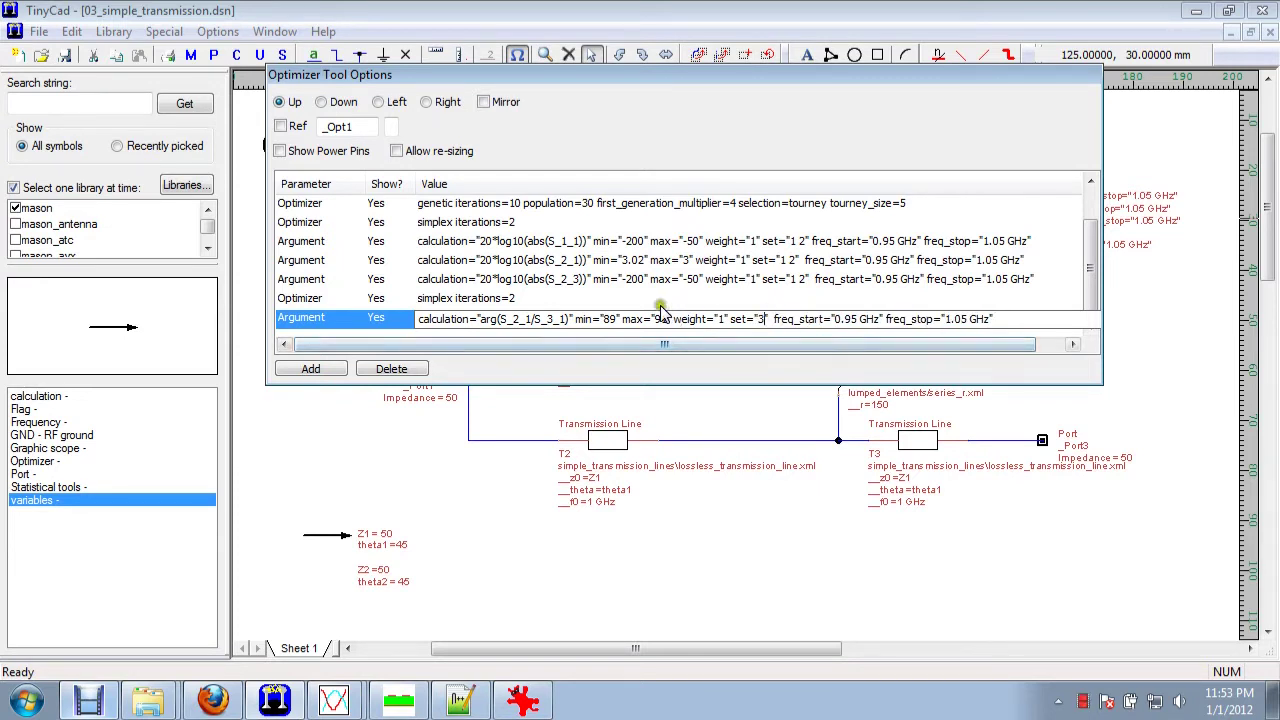
pyautogui.click(604, 283)
pyautogui.click(580, 305)
pyautogui.click(580, 305)
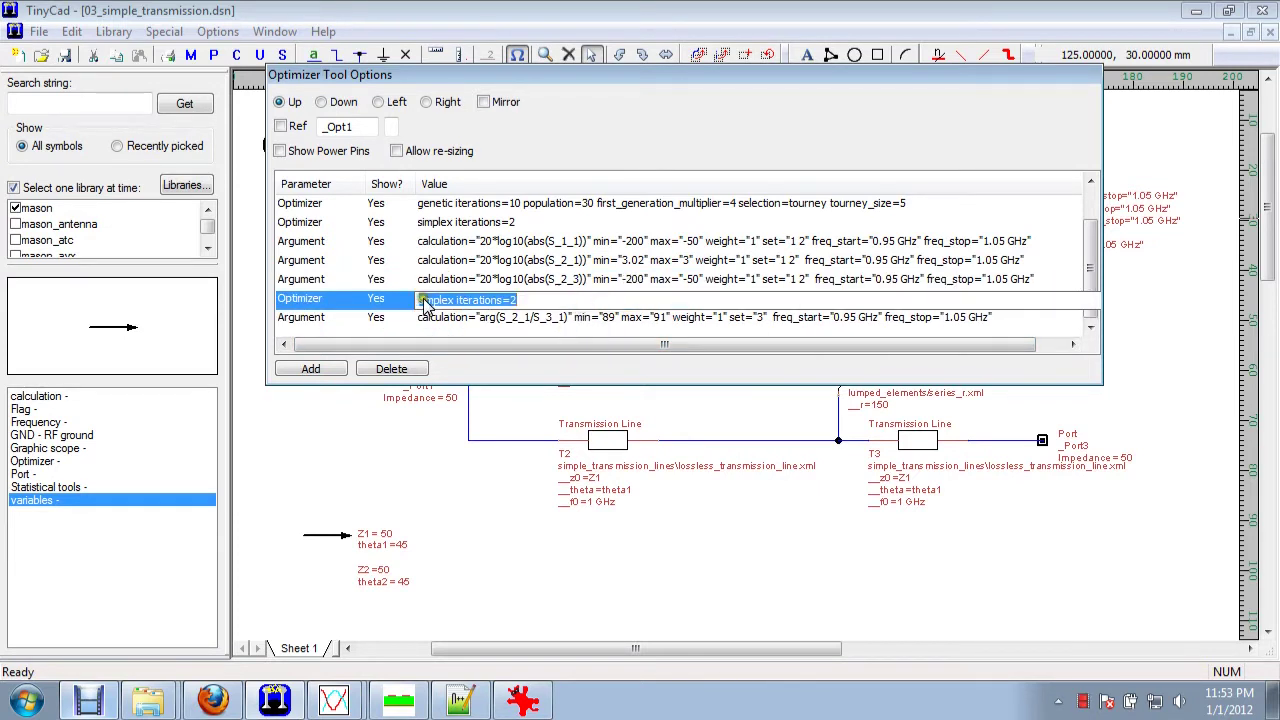
# Open the variables block and examine the limits and optimization sets of Z1, theta1 and theta2
pyautogui.click(496, 548)
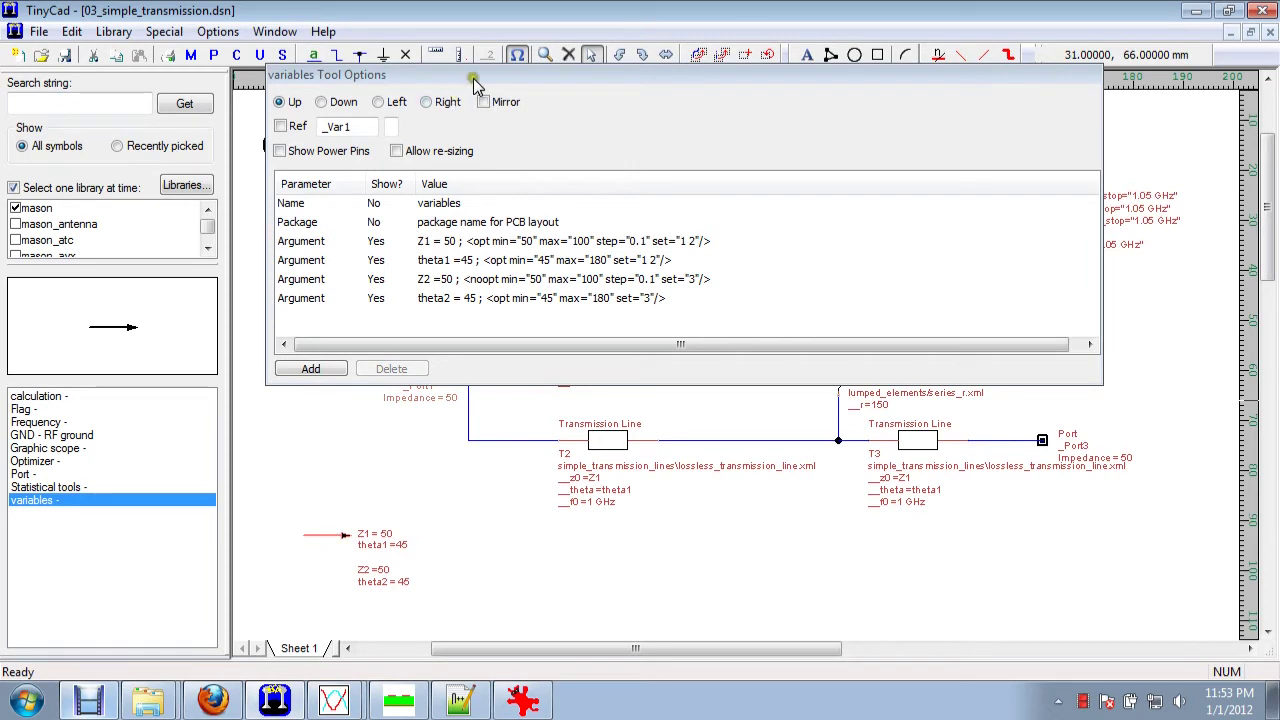
pyautogui.moveTo(474, 78); pyautogui.dragTo(424, 57)
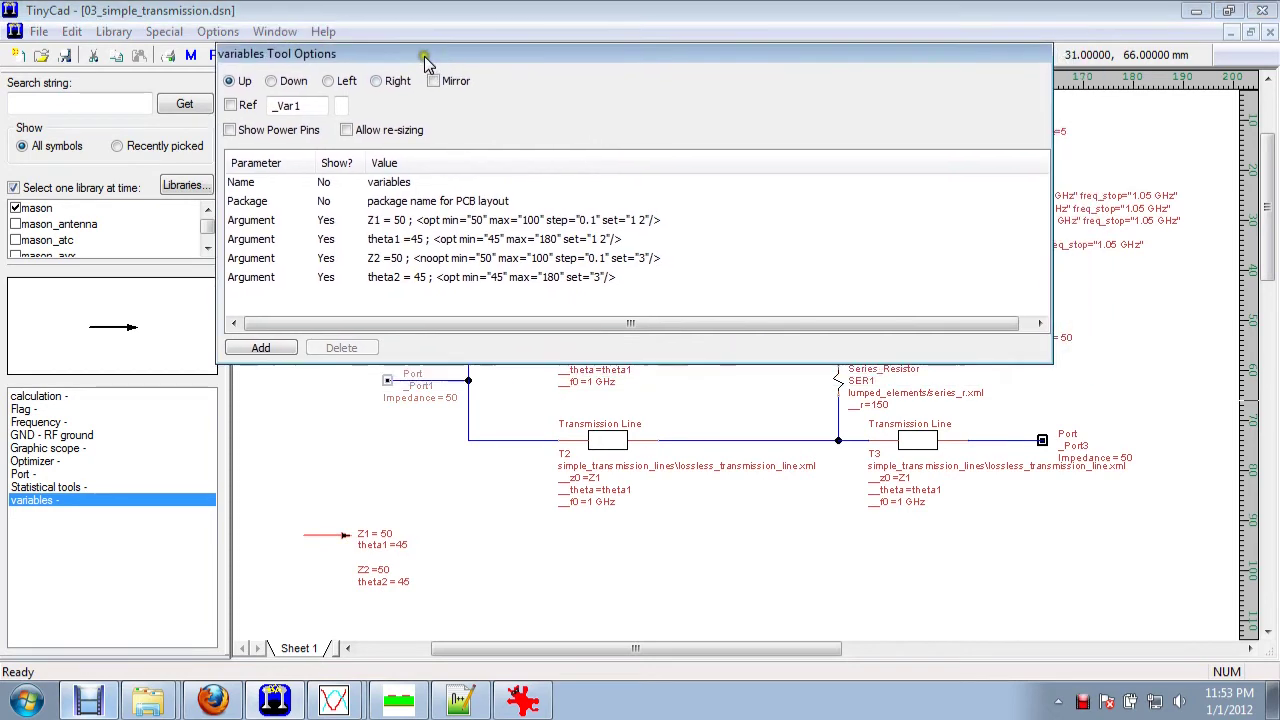
pyautogui.click(662, 222)
pyautogui.press('Left')
pyautogui.press('Left')
pyautogui.press('Left')
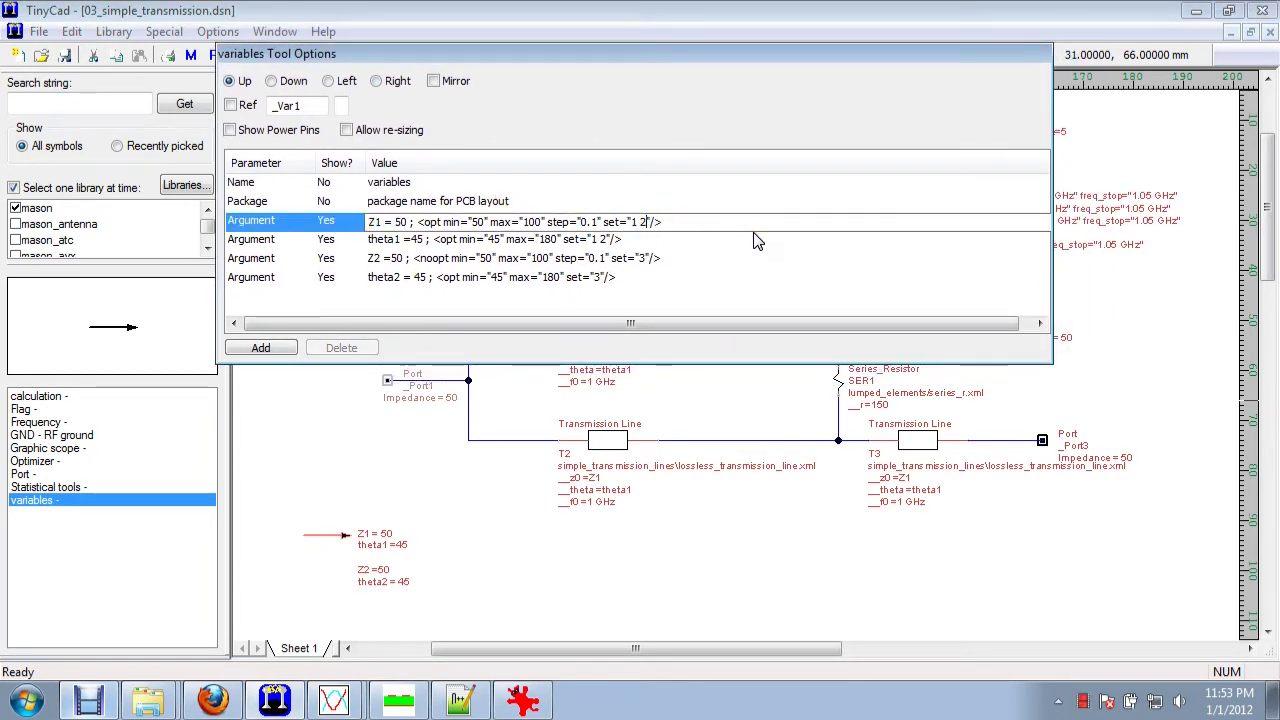
pyautogui.click(458, 243)
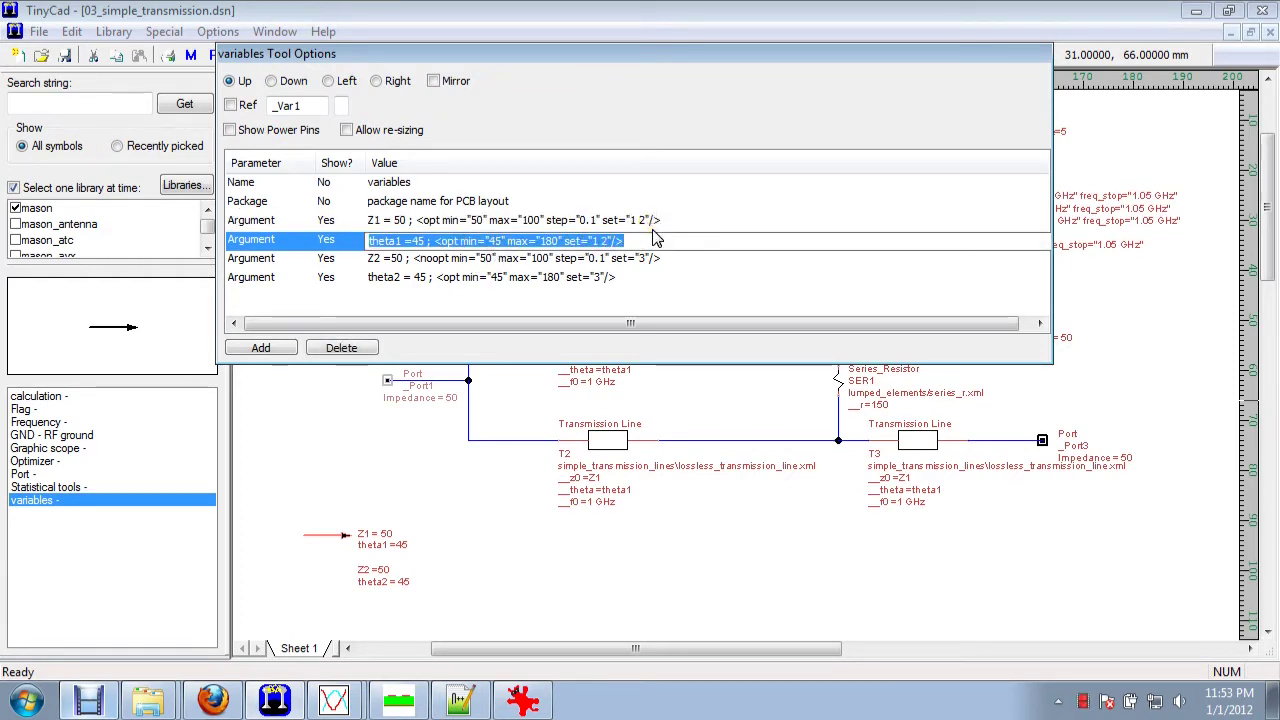
pyautogui.moveTo(706, 58); pyautogui.dragTo(714, 111)
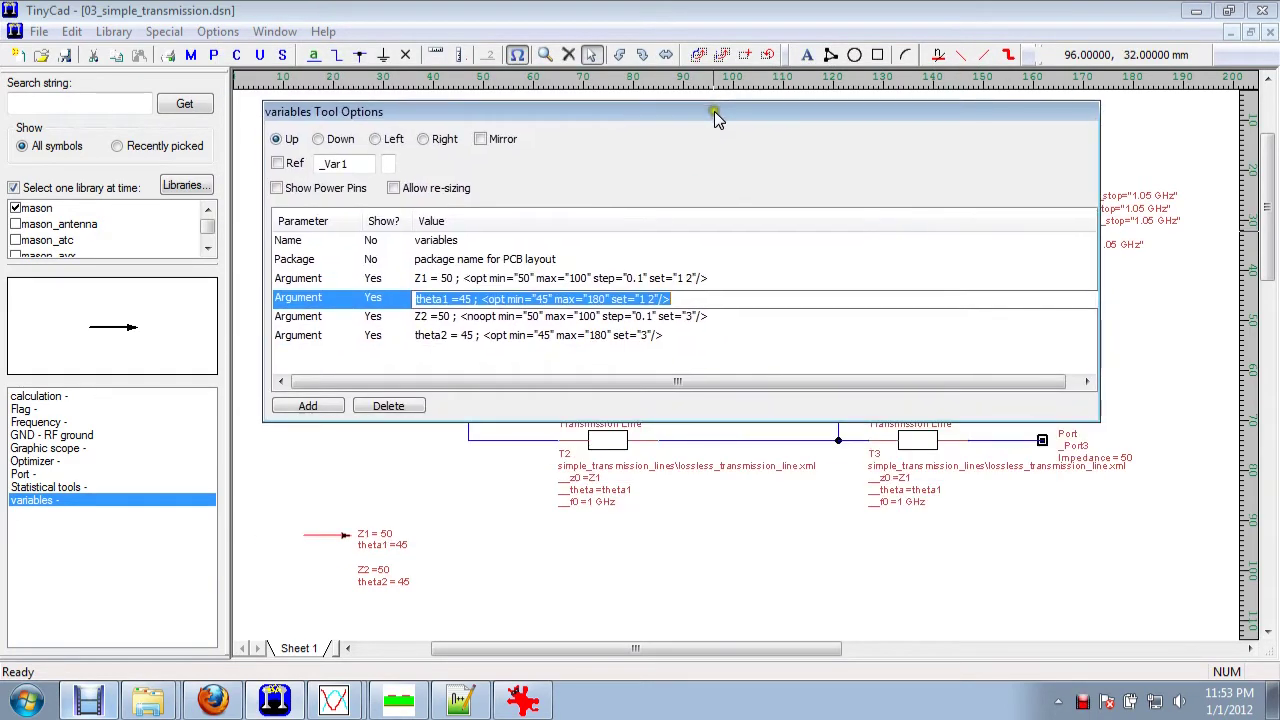
pyautogui.click(563, 340)
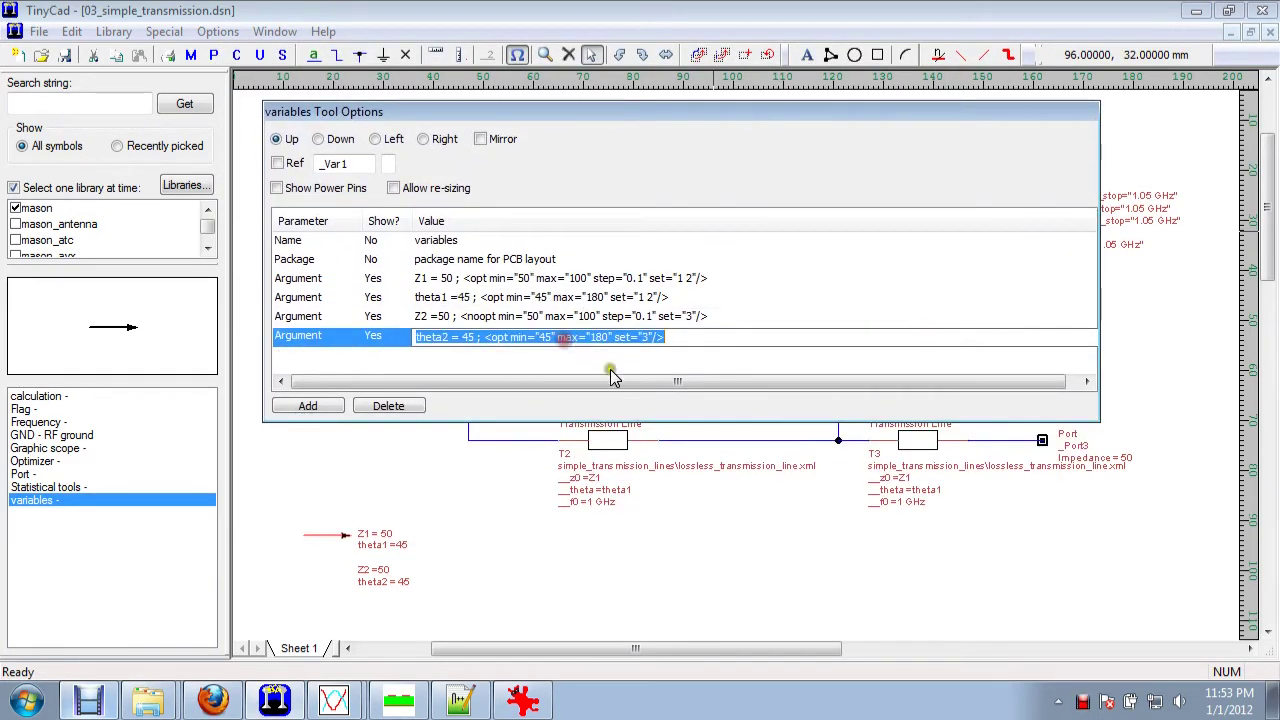
# Set transmission line T3's __theta argument to theta2 and its __z0 argument to Z2
pyautogui.click(916, 444)
pyautogui.click(560, 318)
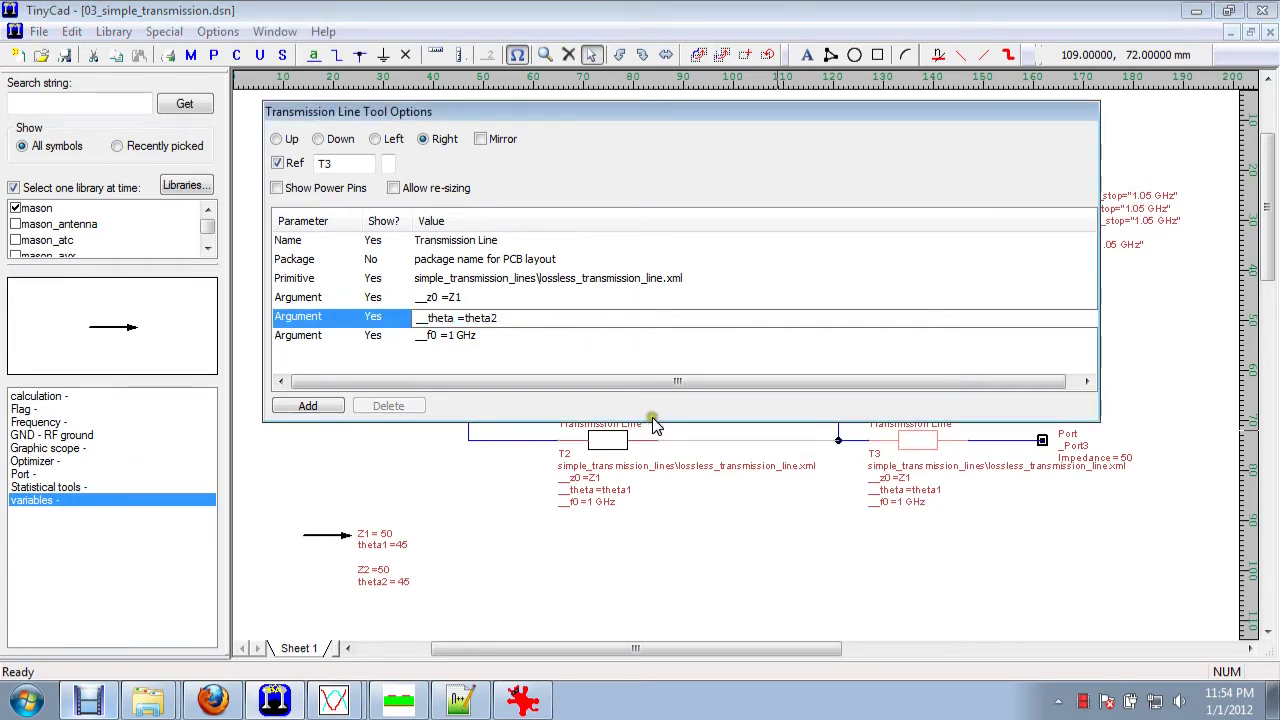
pyautogui.click(858, 606)
pyautogui.click(916, 445)
pyautogui.click(536, 298)
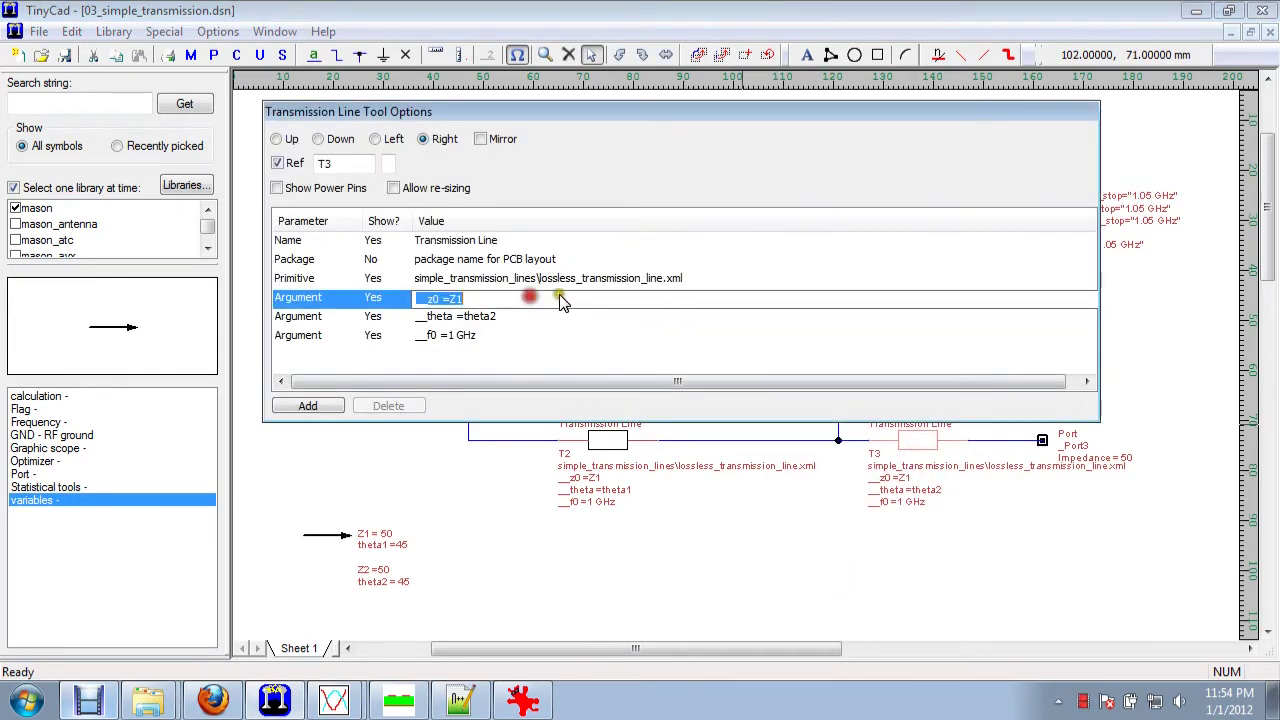
pyautogui.click(565, 300)
pyautogui.press('BackSpace')
pyautogui.write('2')
pyautogui.click(514, 551)
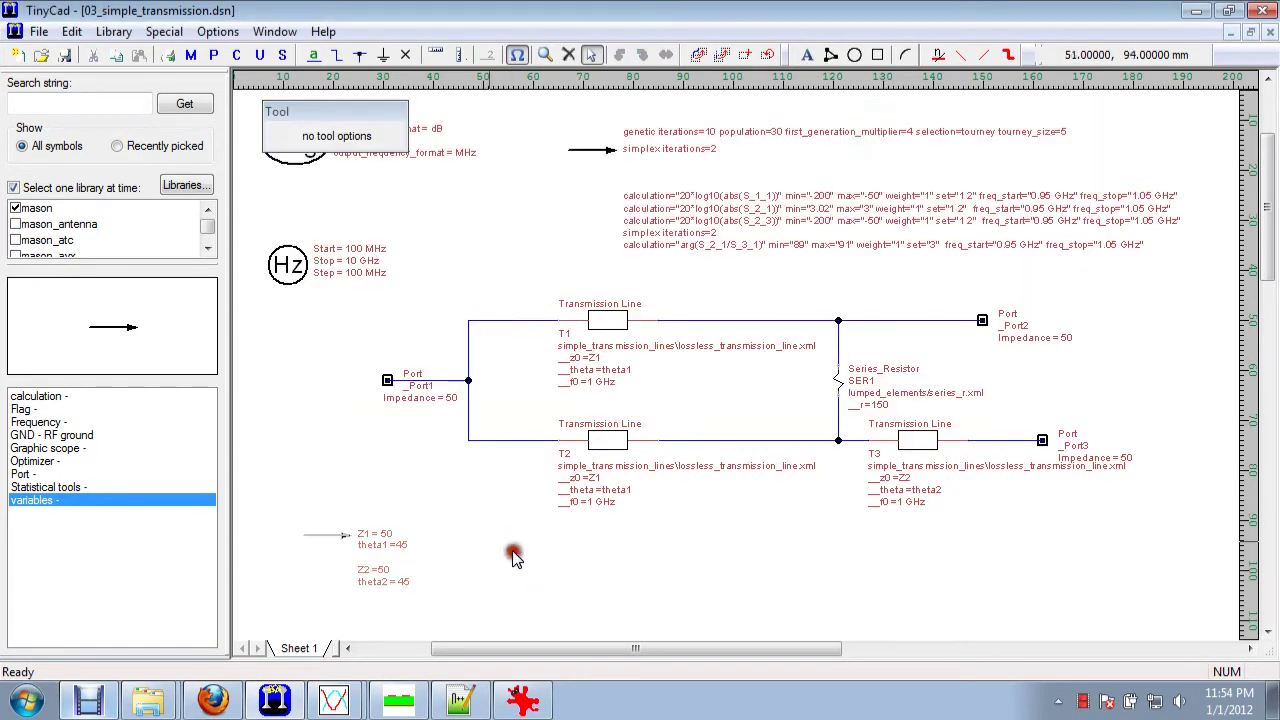
# Review the opt and noopt definitions and set assignments of all four variables in the variables block
pyautogui.click(357, 537)
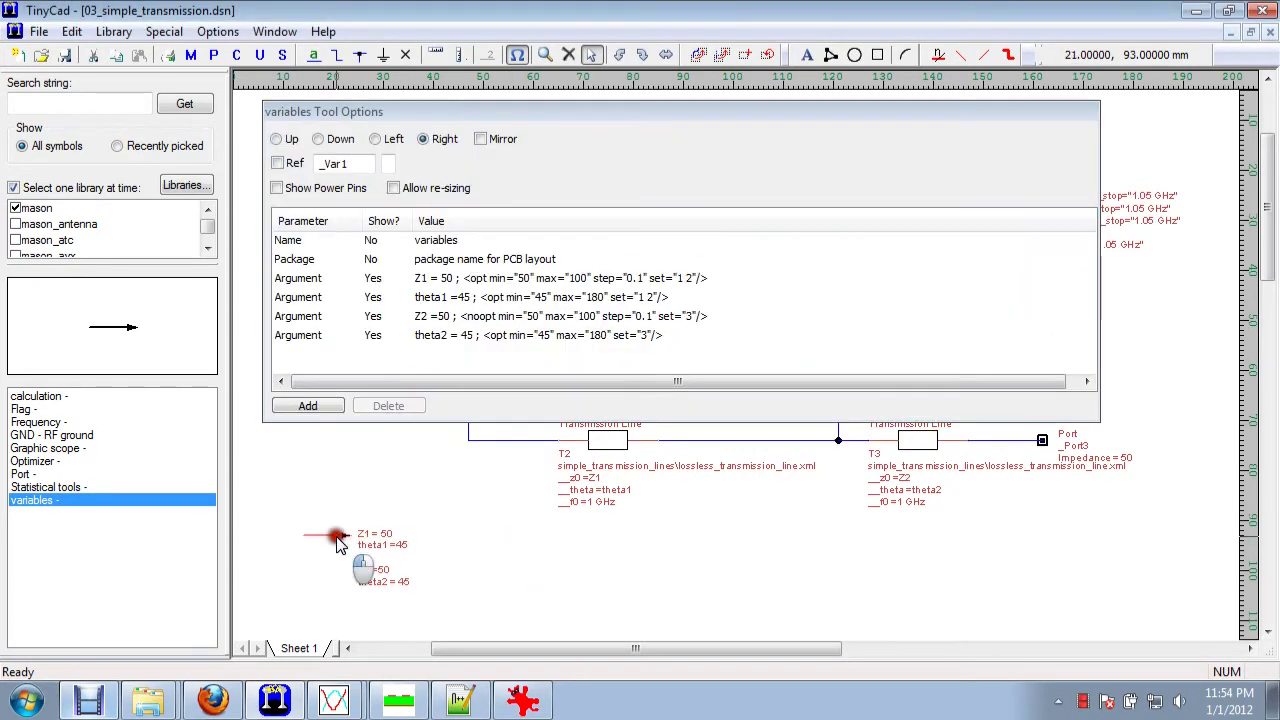
pyautogui.click(514, 340)
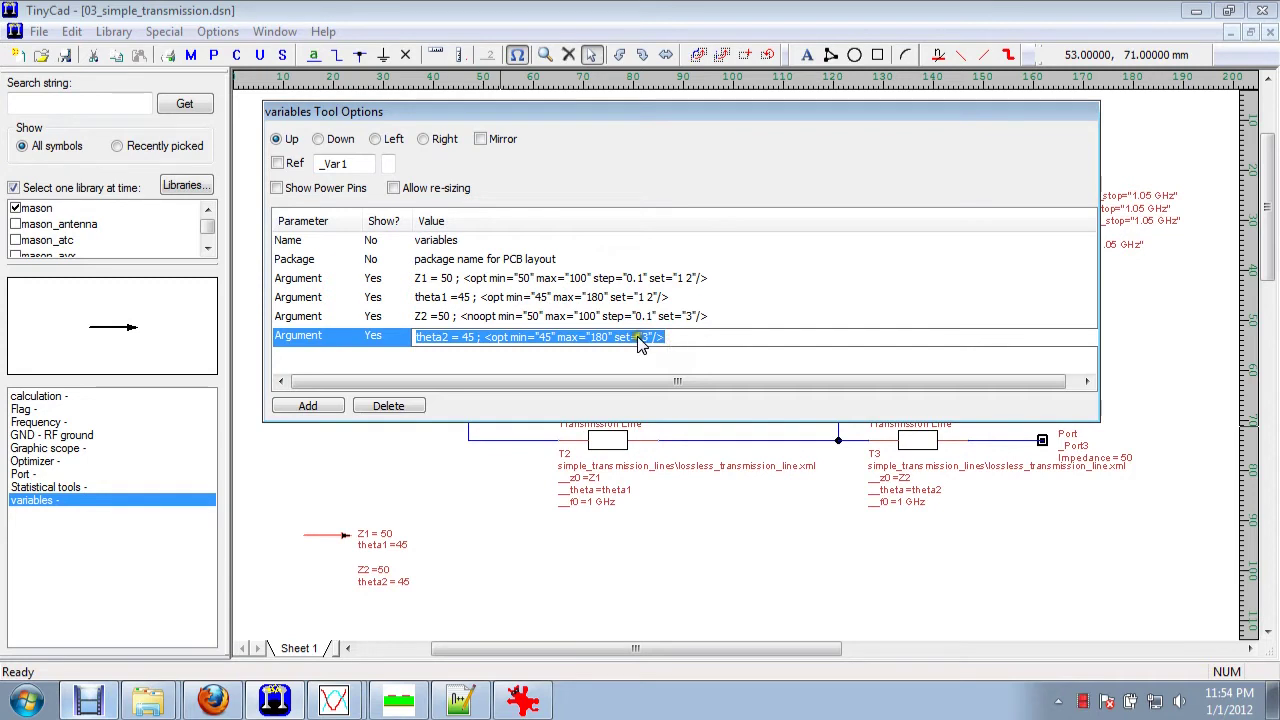
pyautogui.click(698, 280)
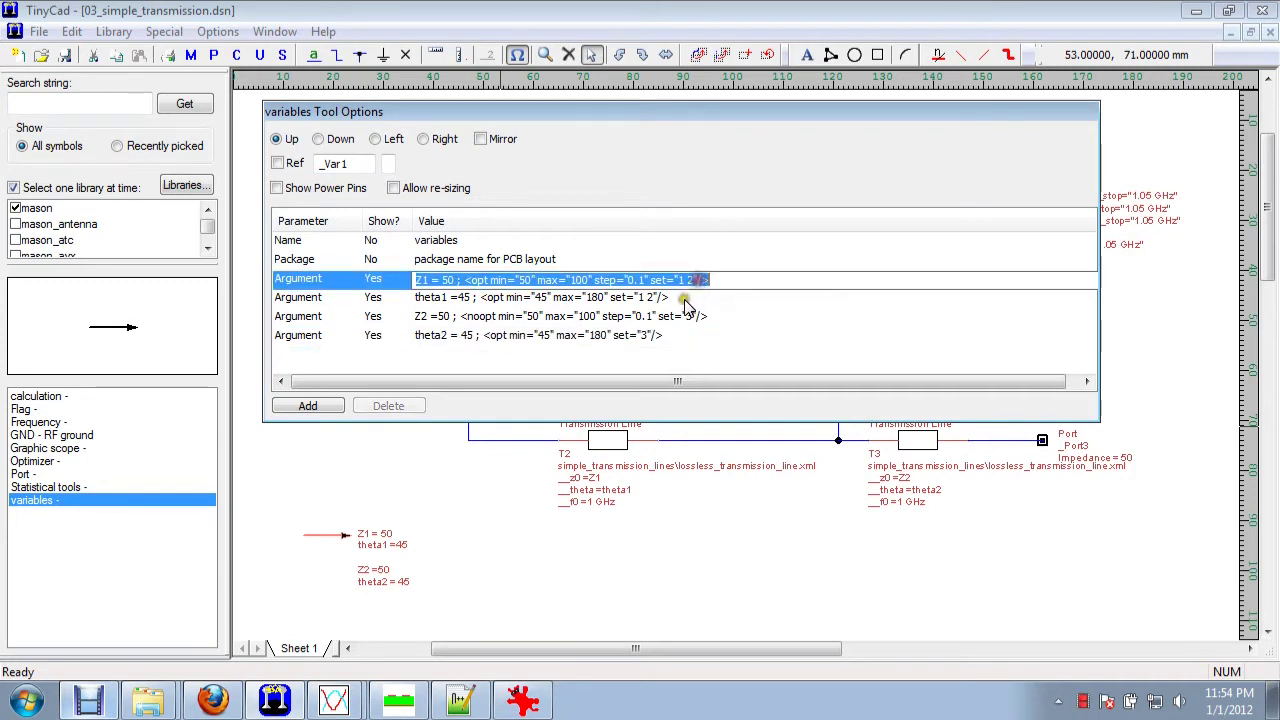
pyautogui.click(684, 298)
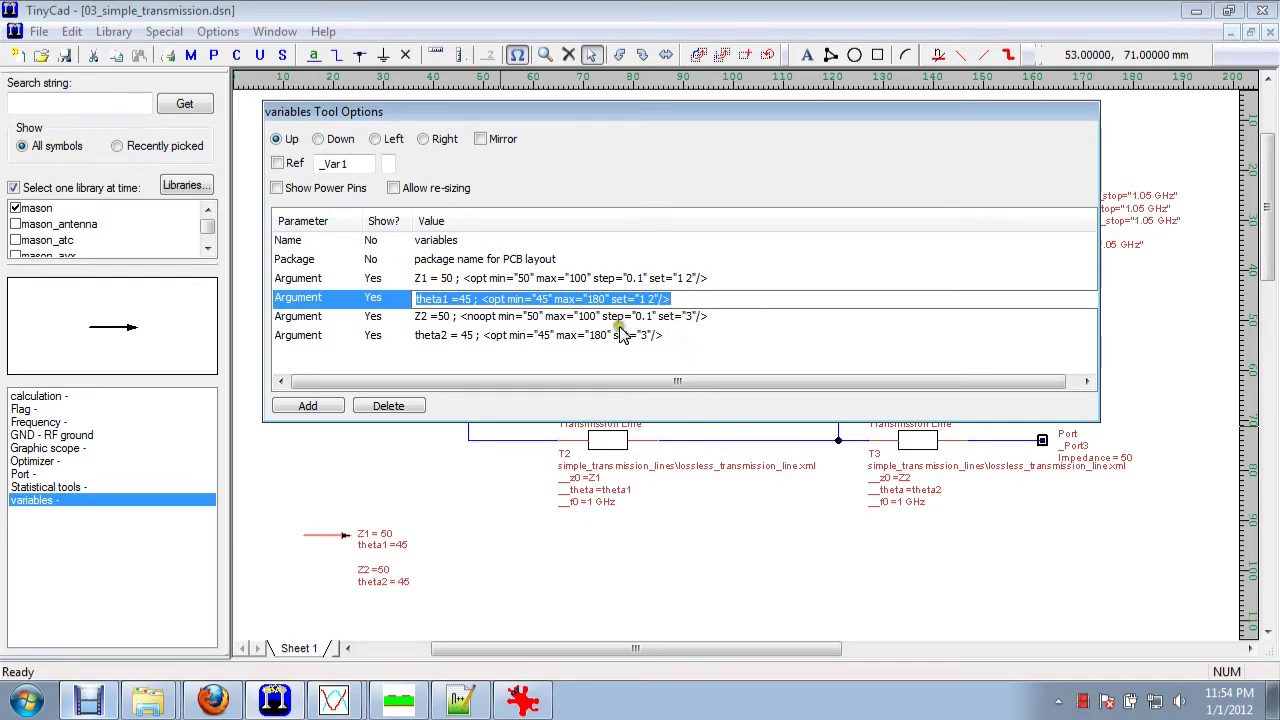
pyautogui.click(535, 318)
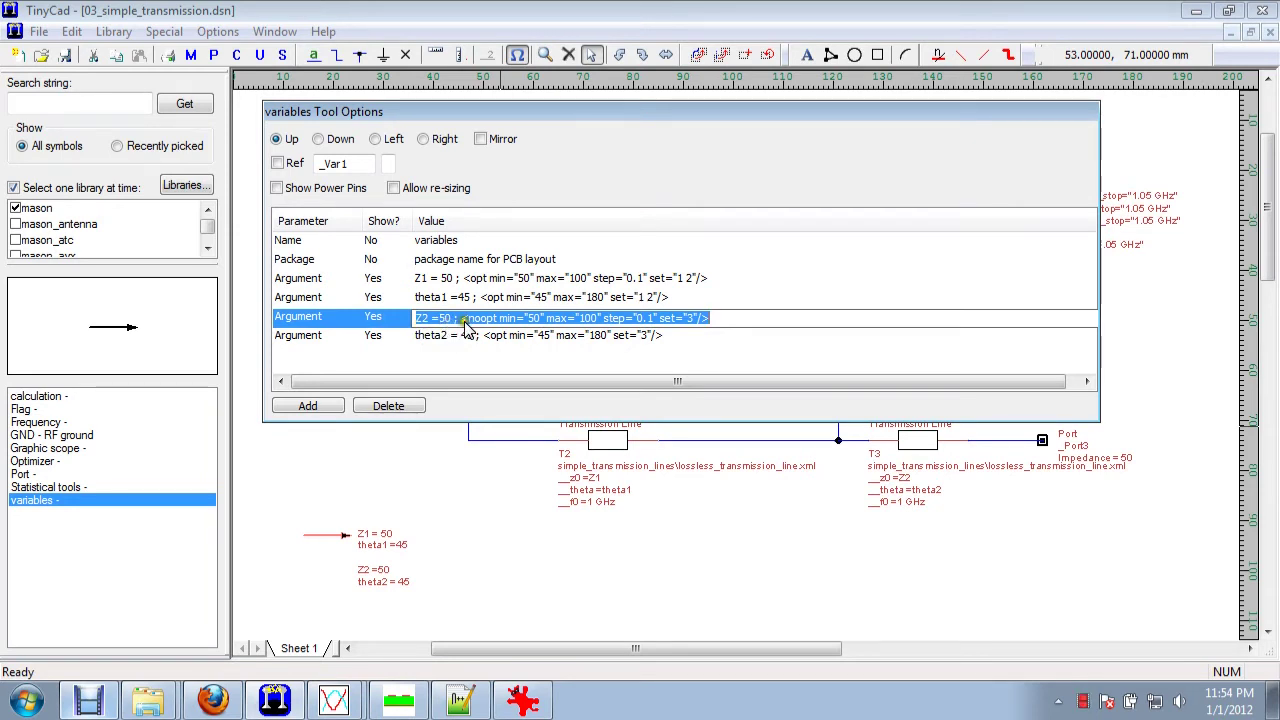
pyautogui.click(494, 336)
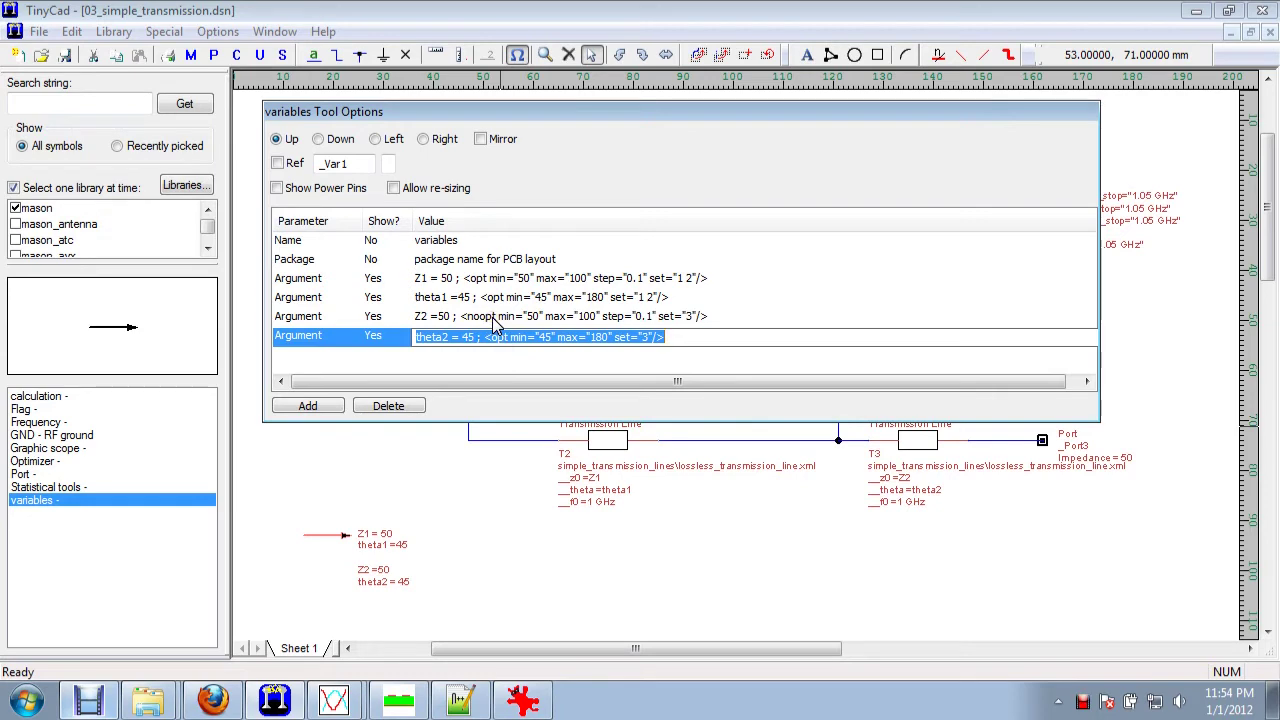
pyautogui.click(476, 318)
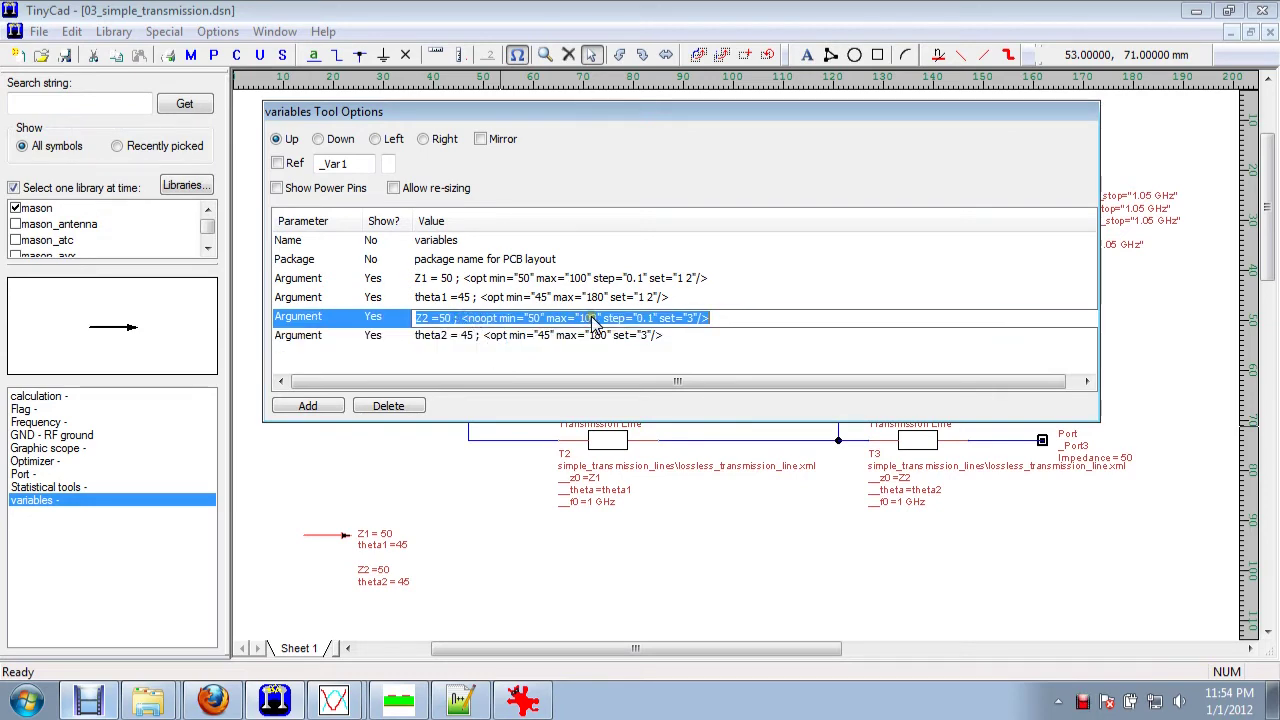
pyautogui.click(516, 528)
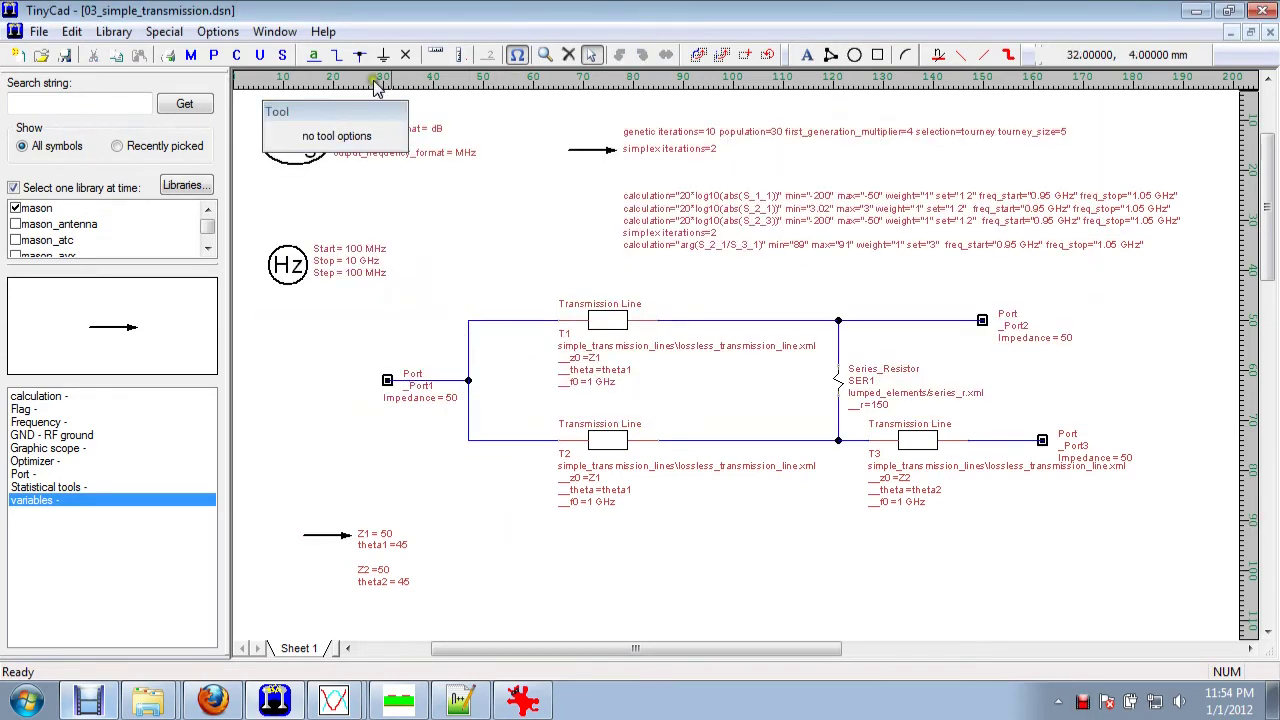
# Run the Mason solver to optimize the circuit, moving its console window clear of the schematic
pyautogui.click(190, 55)
pyautogui.click(548, 392)
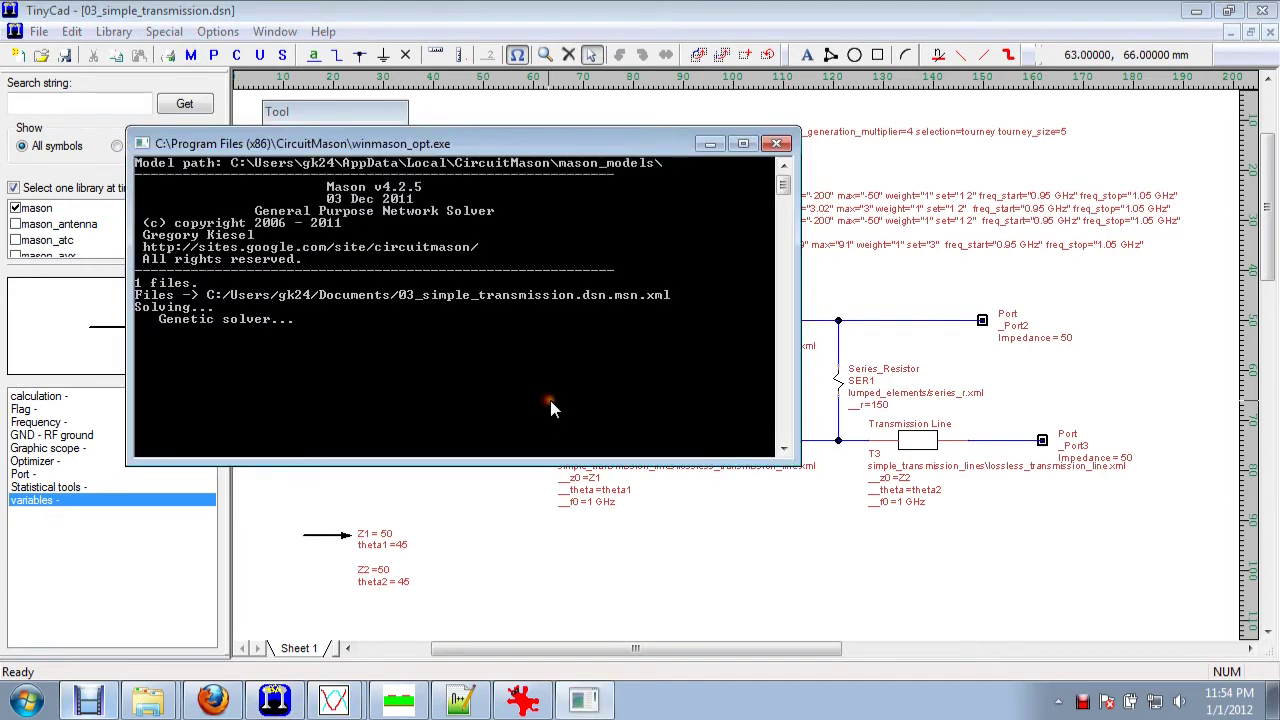
pyautogui.moveTo(615, 141); pyautogui.dragTo(1069, 288)
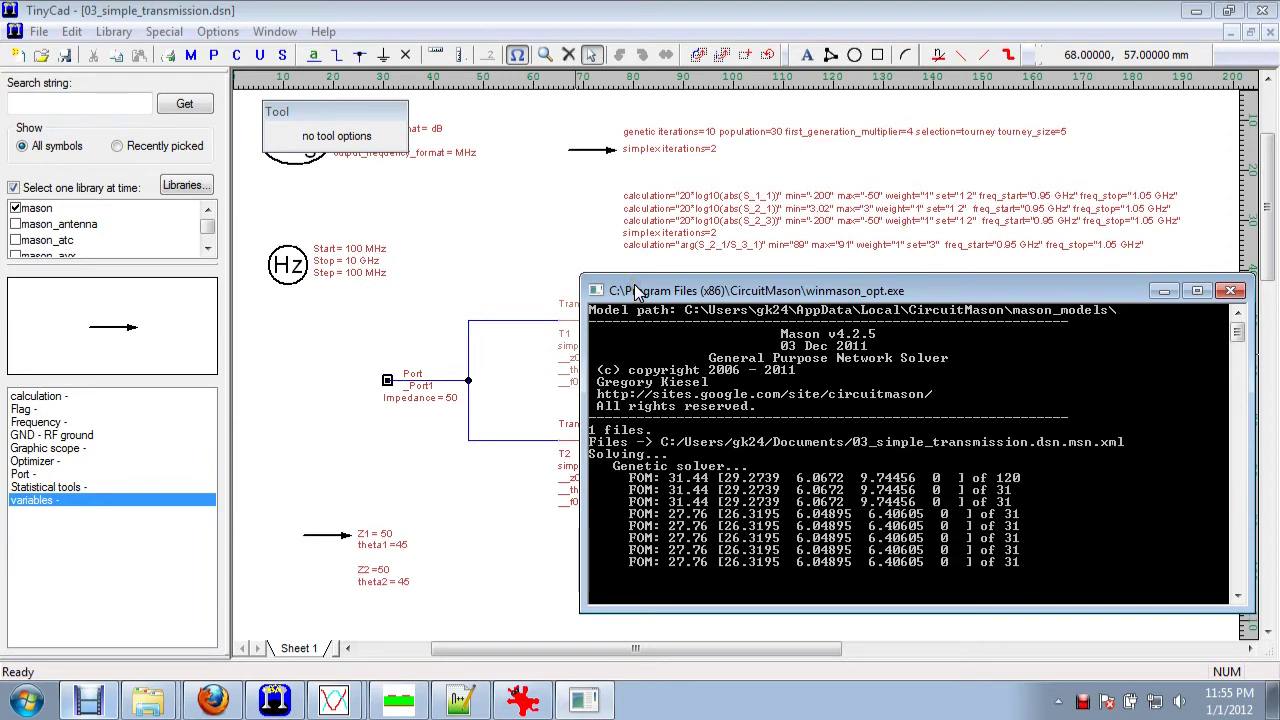
pyautogui.moveTo(1108, 296); pyautogui.dragTo(654, 65)
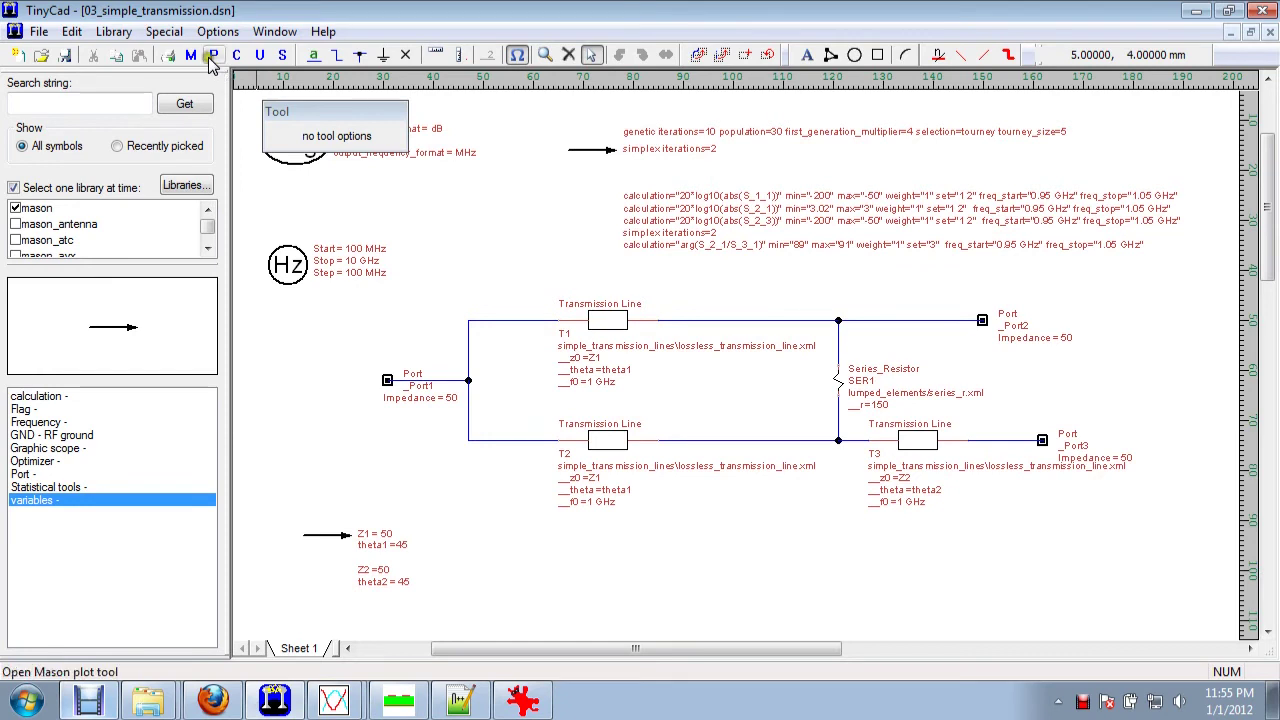
# Update the schematic with the optimized component and variable values from the Mason run
pyautogui.click(262, 56)
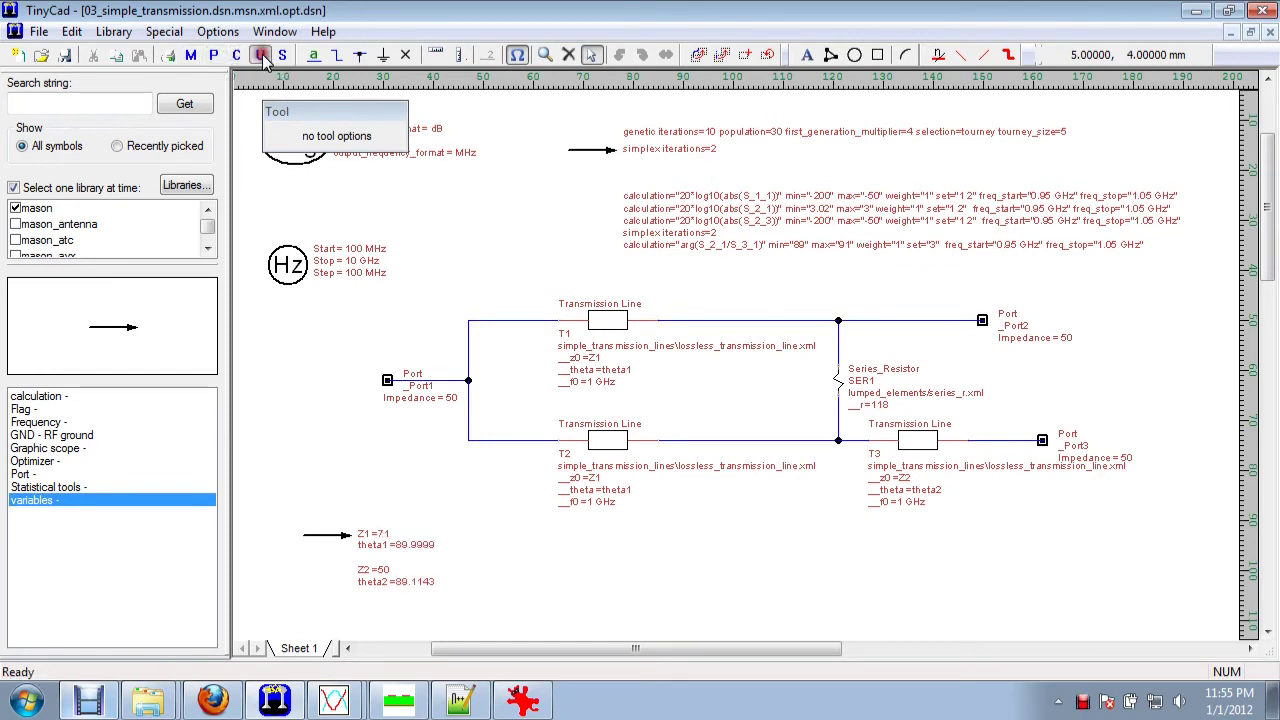
pyautogui.click(404, 598)
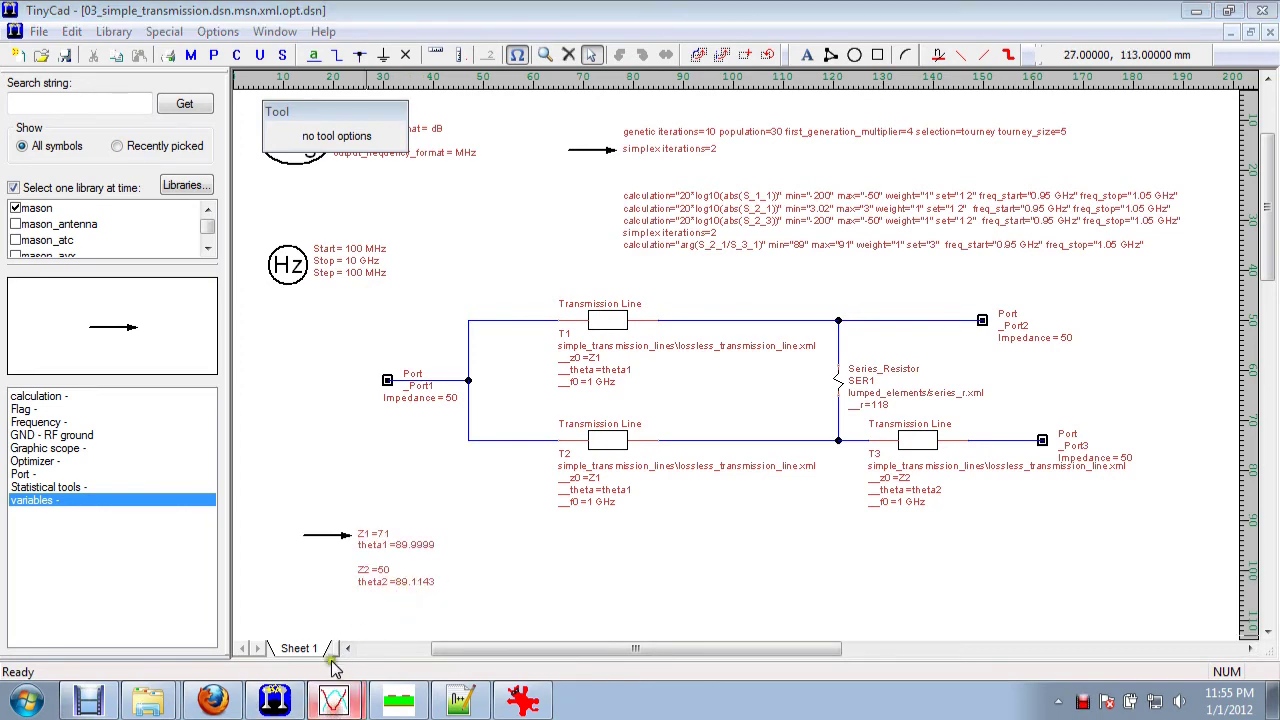
# View the existing Mason plots, and examine series resistor SER1's argument and optimization limits
pyautogui.click(334, 699)
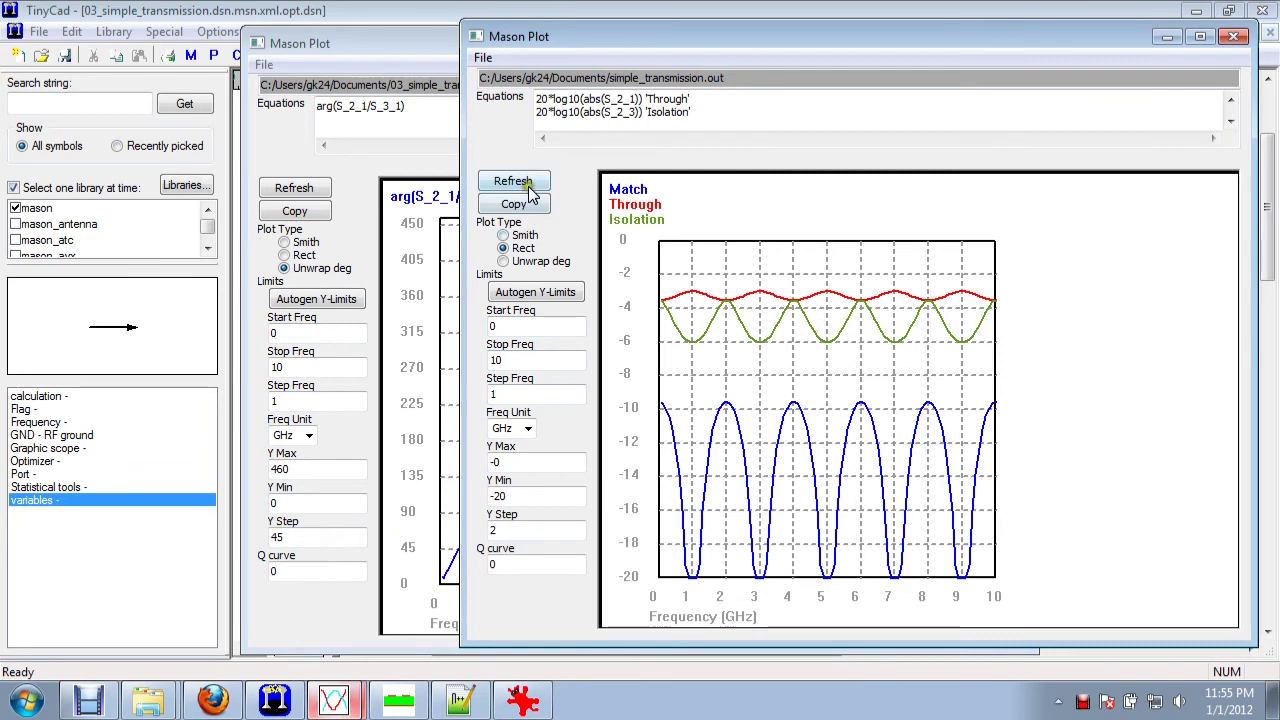
pyautogui.click(393, 12)
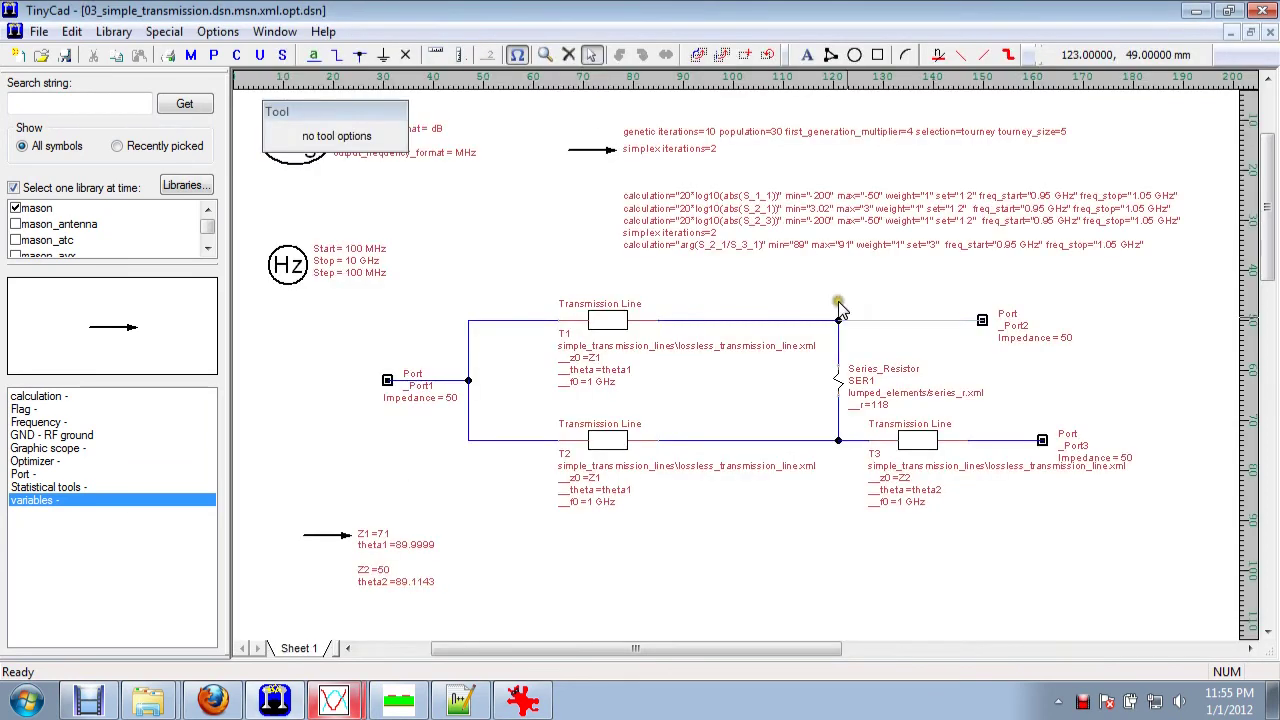
pyautogui.doubleClick(836, 392)
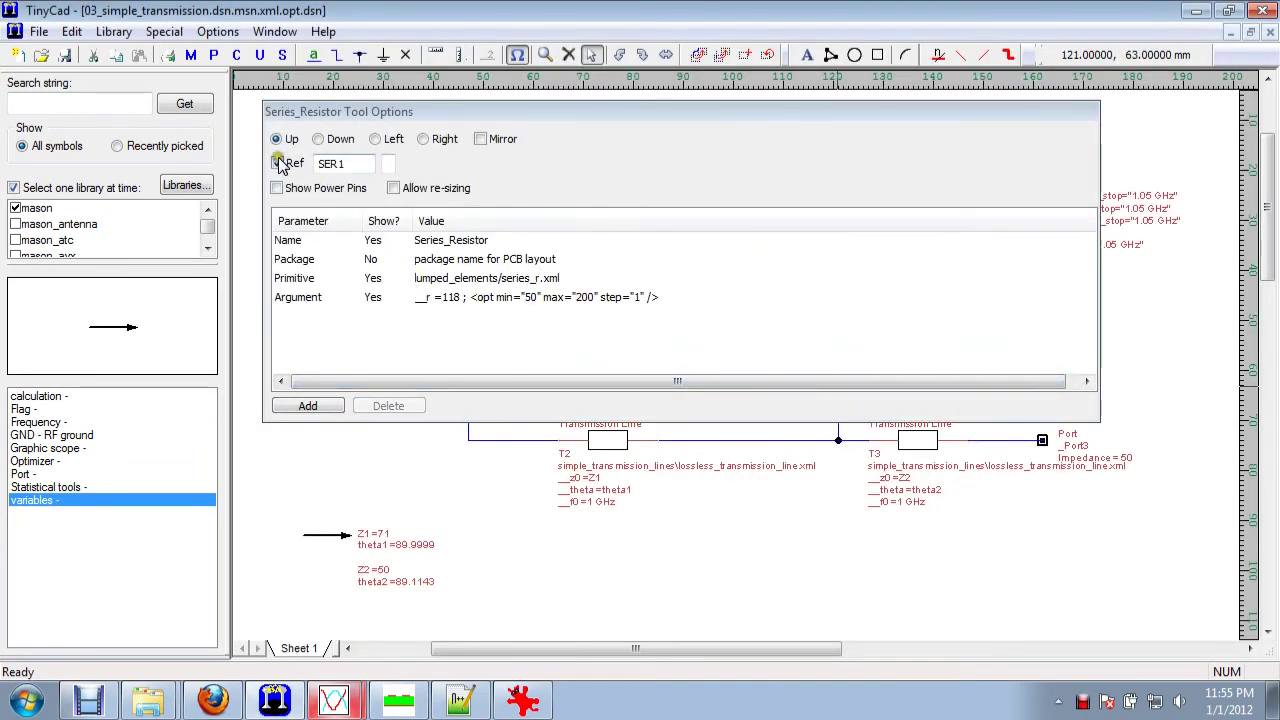
pyautogui.click(677, 533)
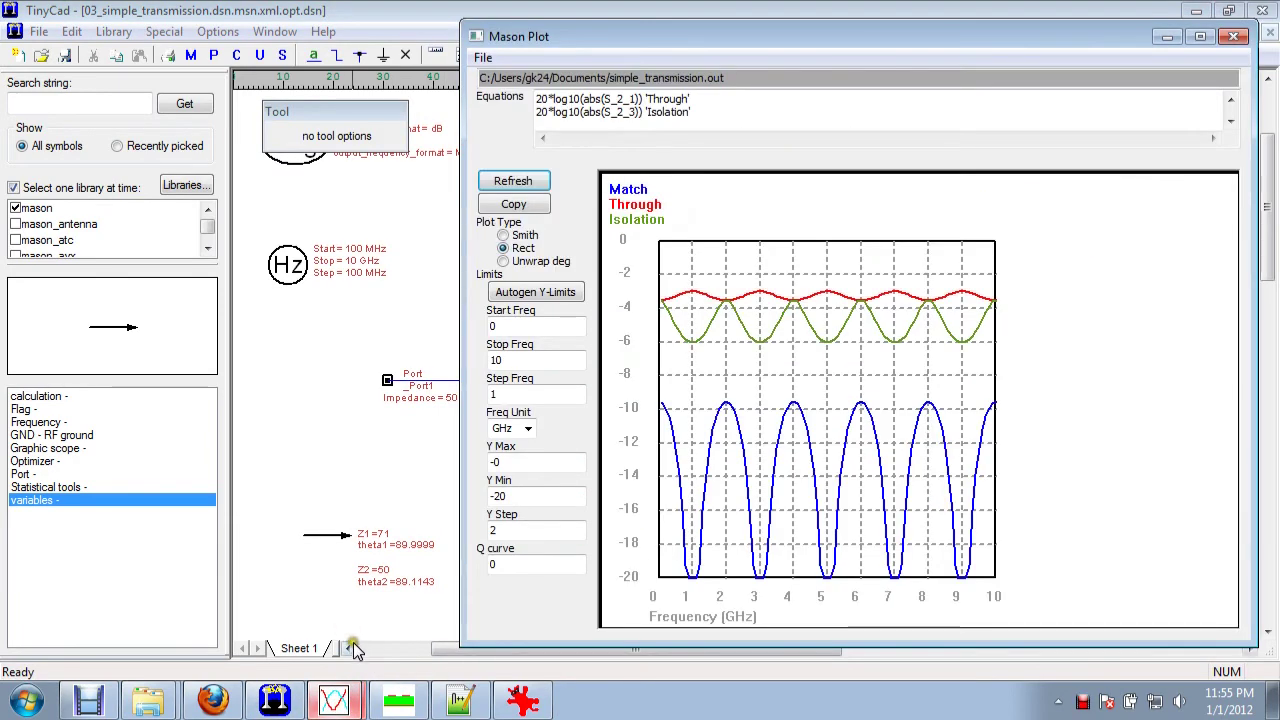
# Copy the match, through and isolation equations from the simple_transmission.out plot and open a new Mason plot for the optimized circuit
pyautogui.moveTo(724, 113); pyautogui.dragTo(475, 64)
pyautogui.hotkey('ctrl', 'c')
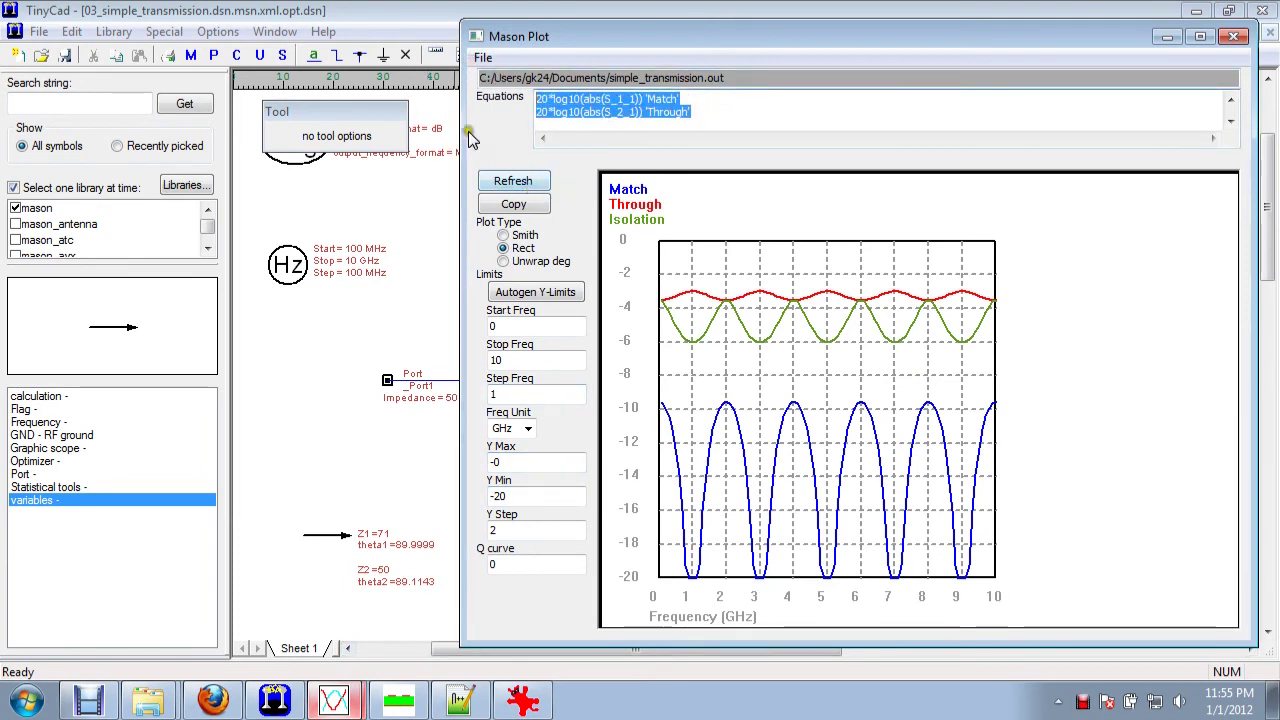
pyautogui.click(340, 13)
pyautogui.click(213, 55)
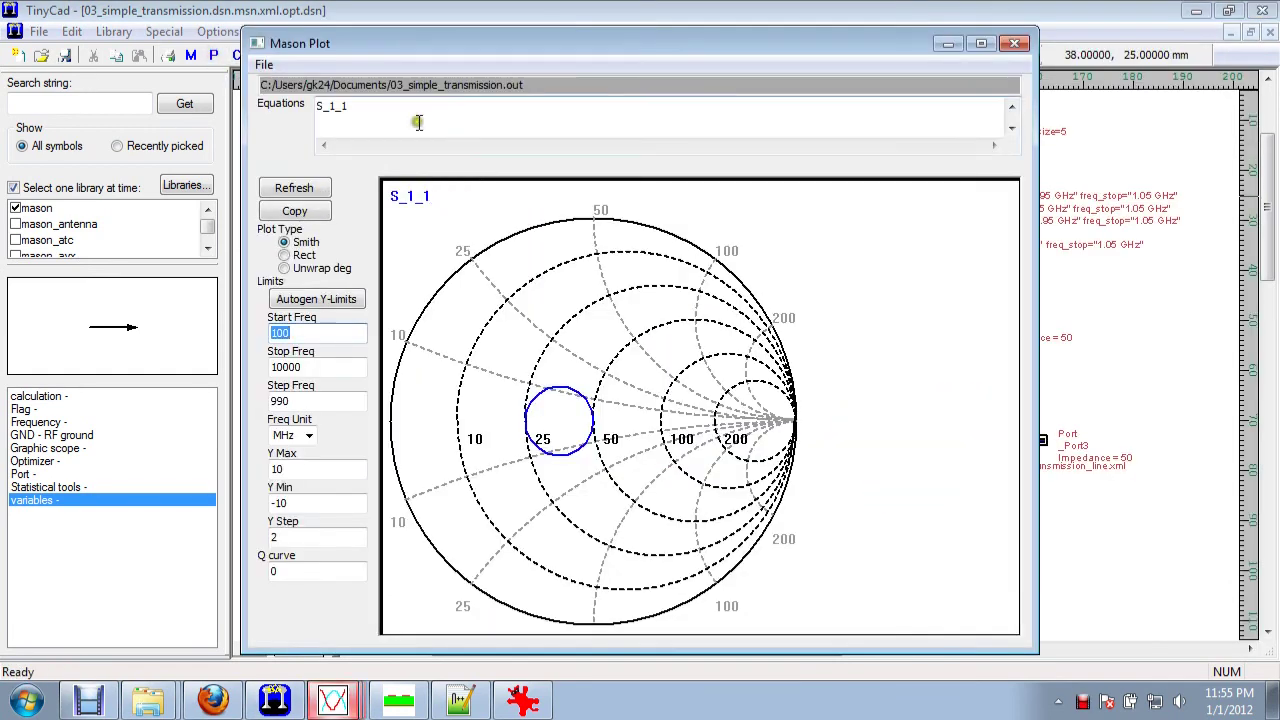
# Make the new plot rectangular, replace its equation with the copied match, through and isolation equations, refresh it and reposition its window
pyautogui.click(284, 255)
pyautogui.hotkey('ctrl', 'a')
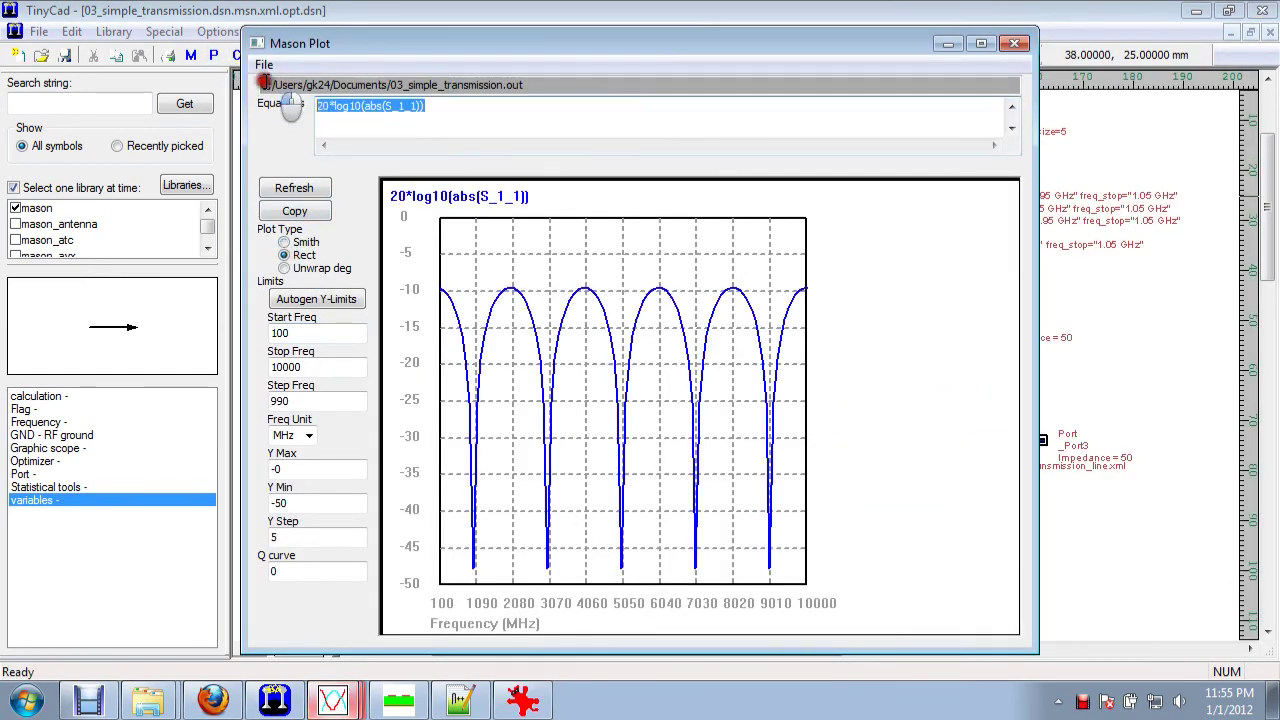
pyautogui.hotkey('ctrl', 'v')
pyautogui.click(310, 197)
pyautogui.moveTo(543, 43); pyautogui.dragTo(721, 27)
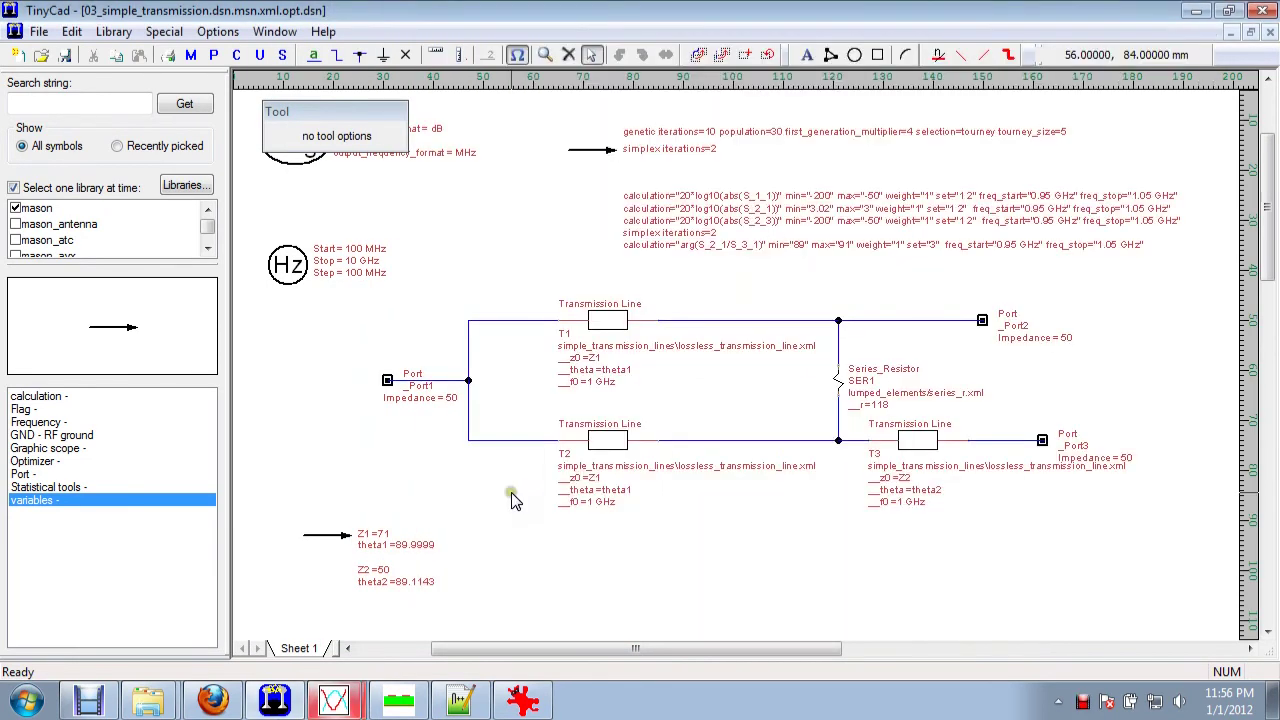
pyautogui.click(334, 700)
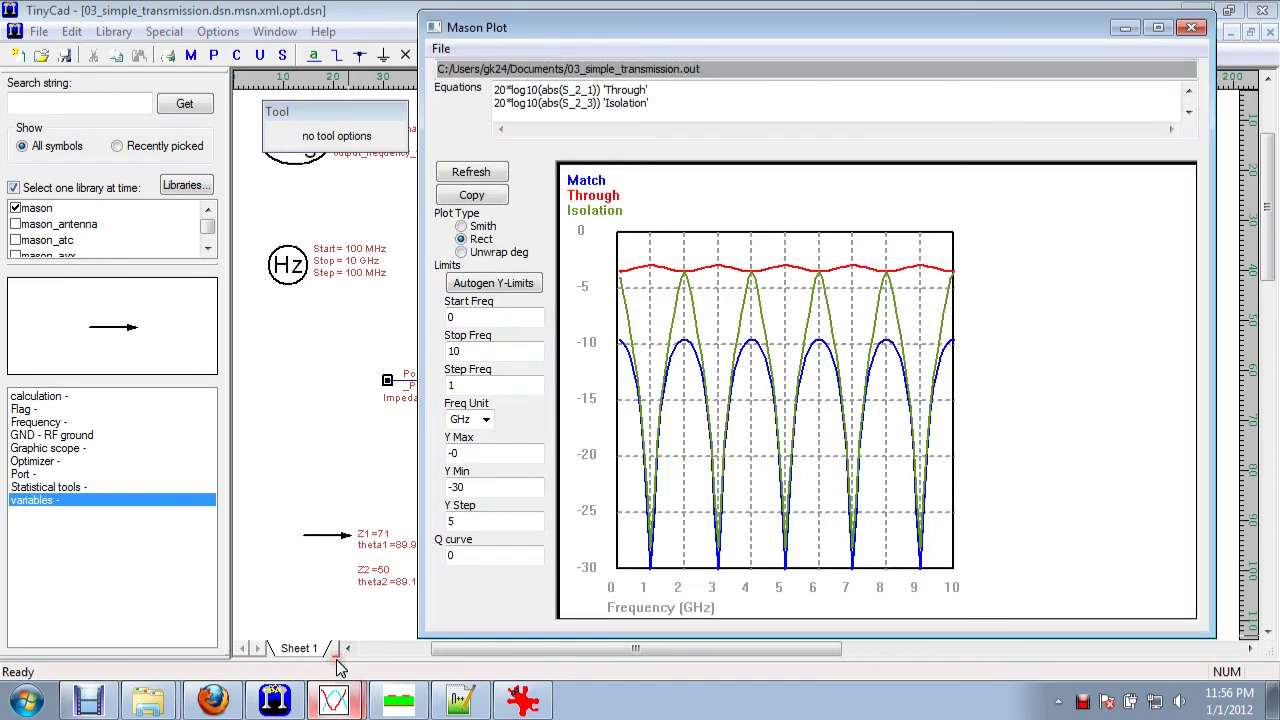